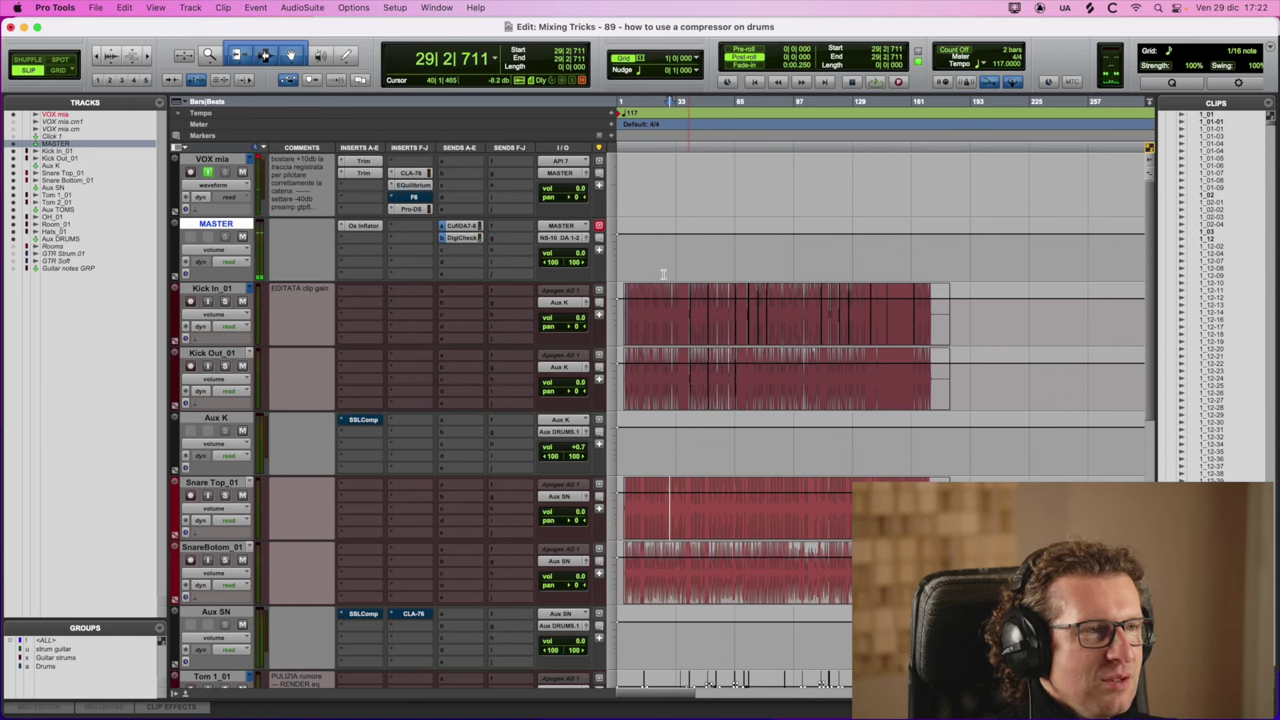
# Play the full drum mix from just after the start of bar 5, then stop playback
pyautogui.click(625, 262)
pyautogui.press('t')
pyautogui.press('t')
pyautogui.press('t')
pyautogui.press('t')
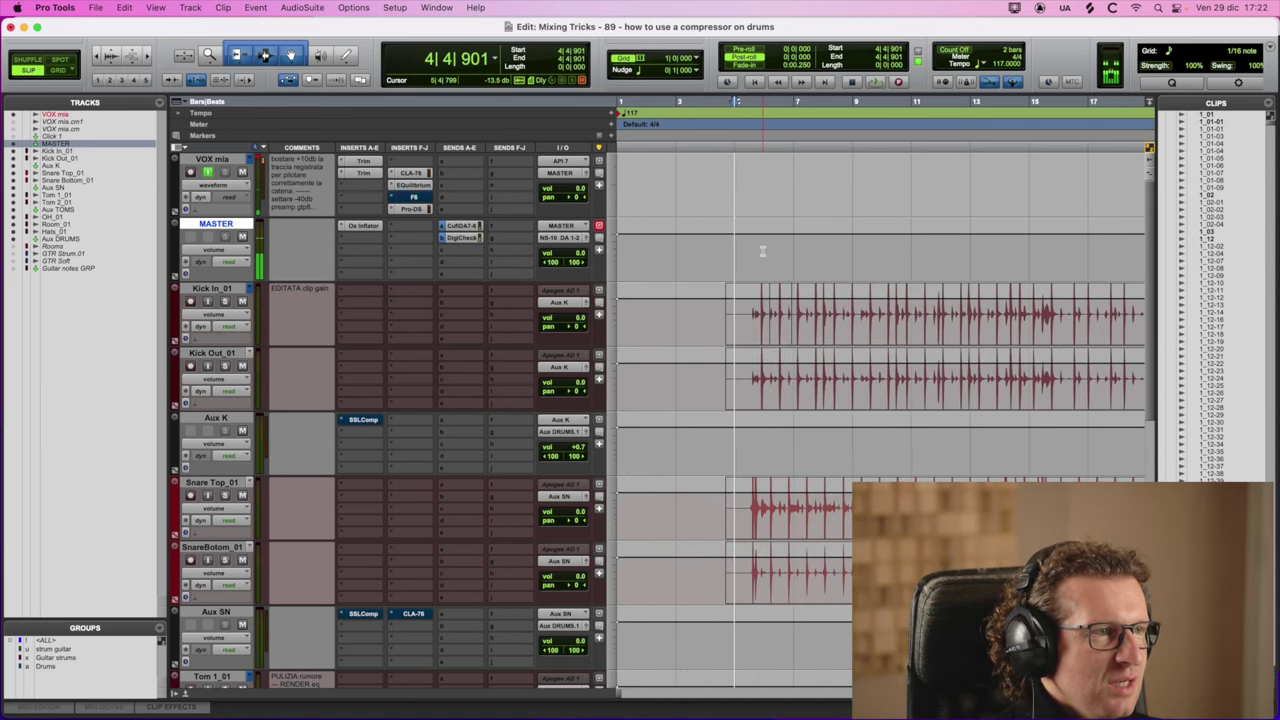
pyautogui.click(739, 248)
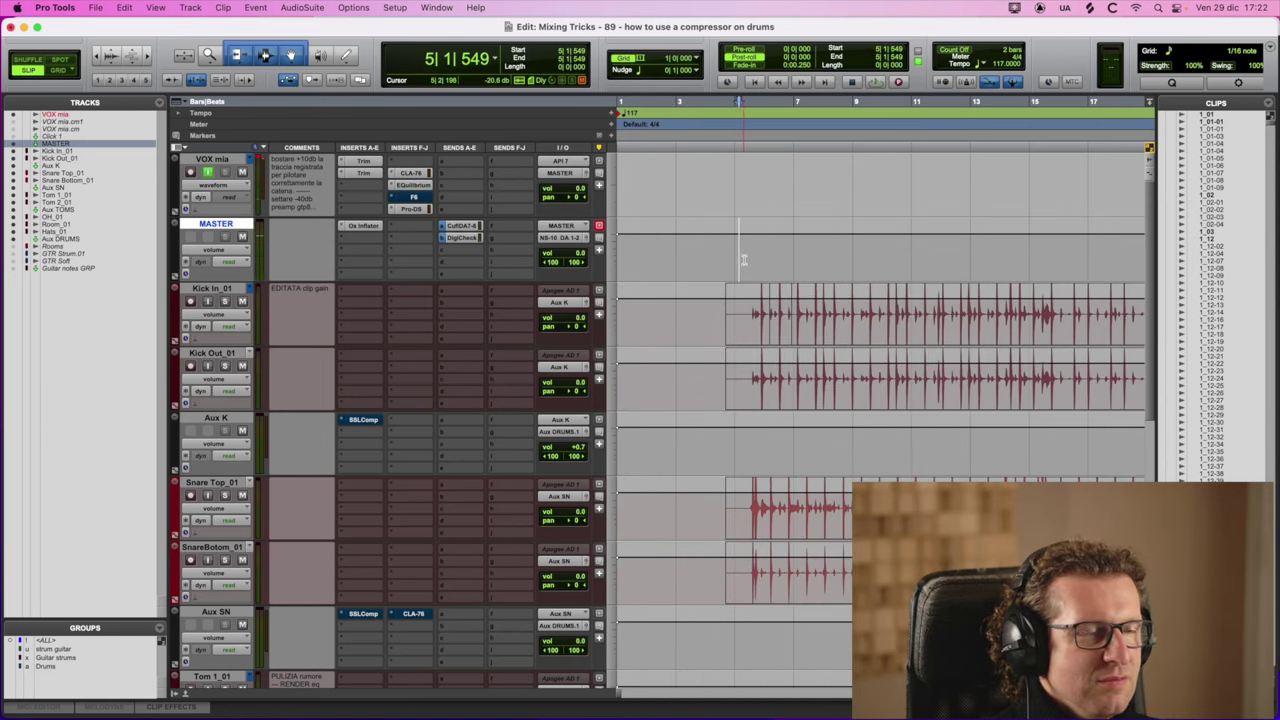
pyautogui.press('space')
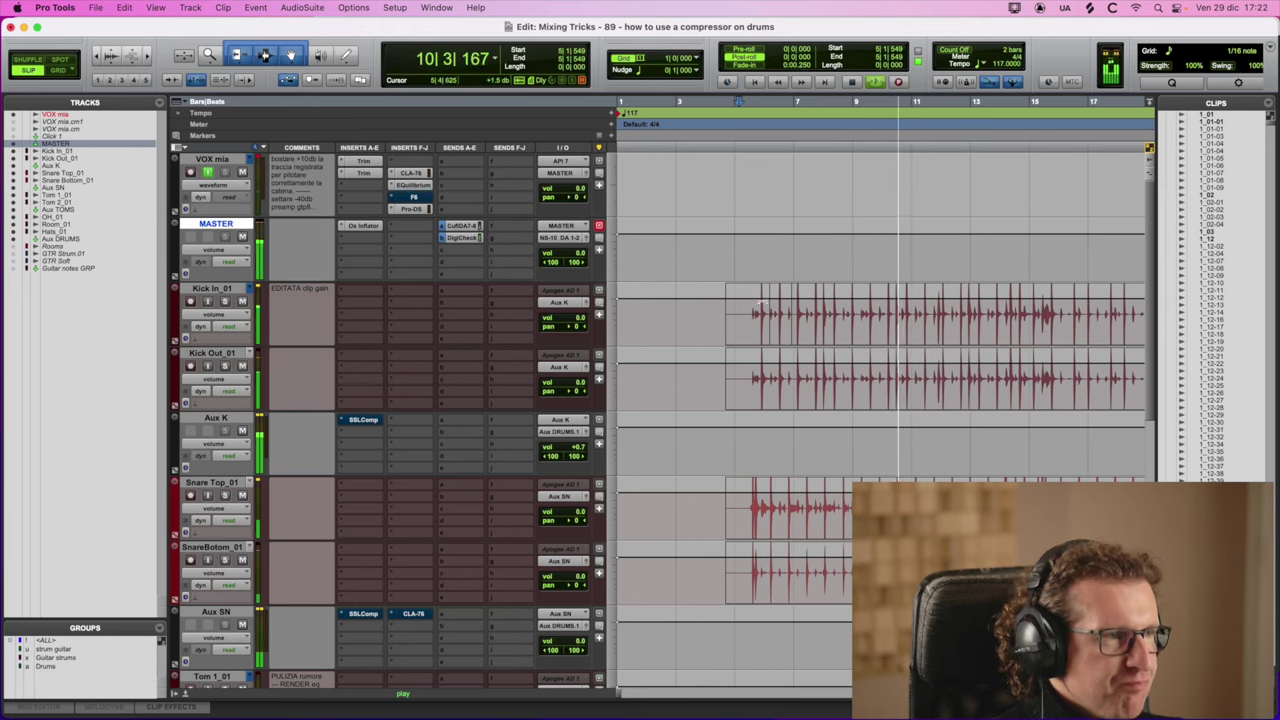
pyautogui.press('r')
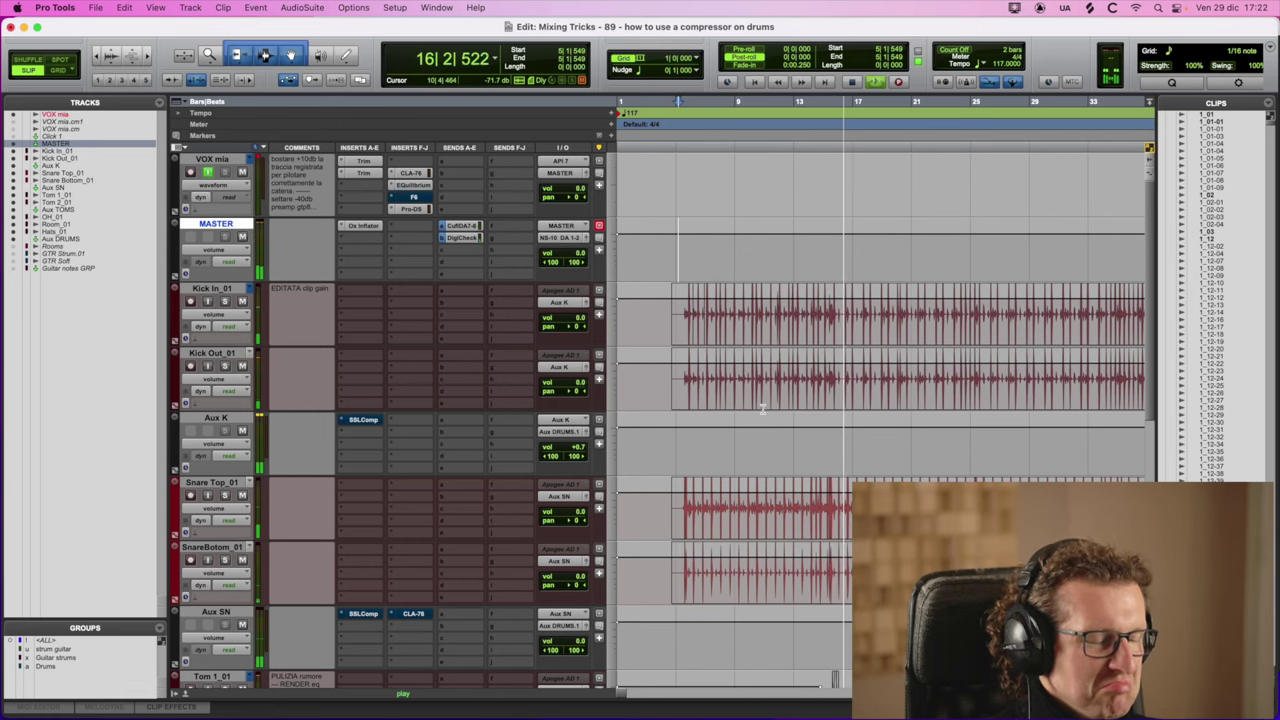
pyautogui.press('space')
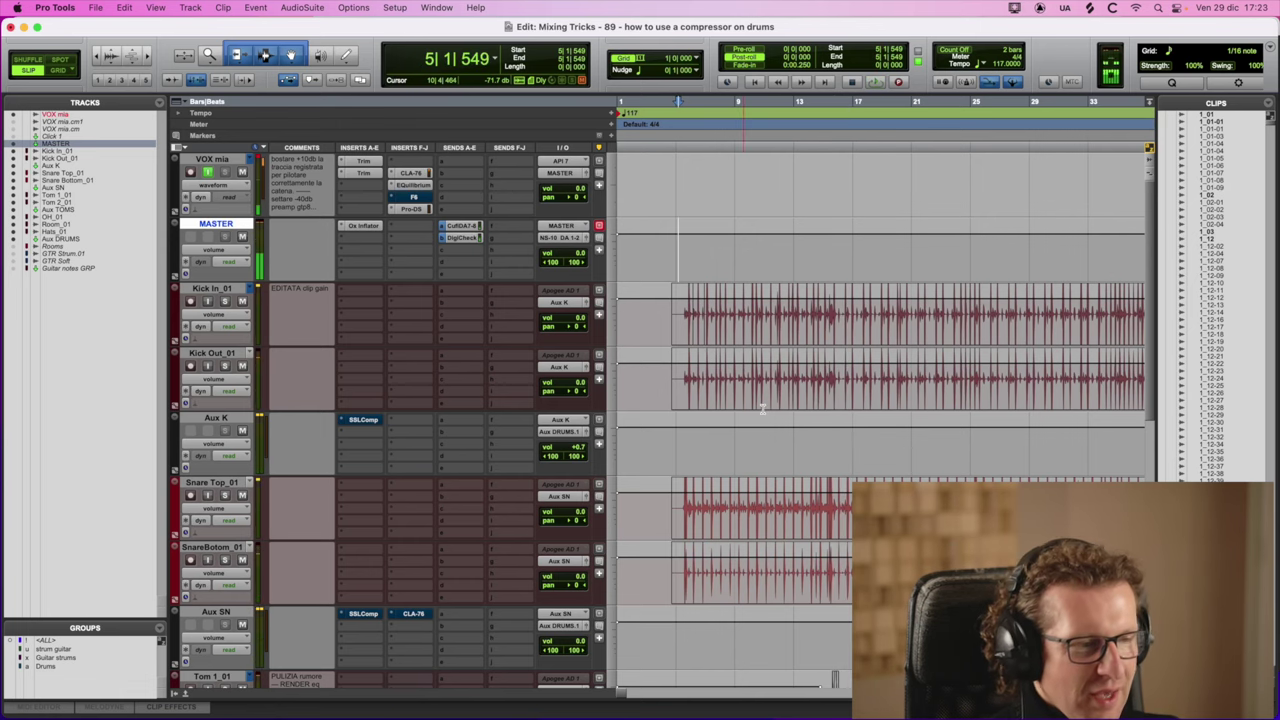
pyautogui.press('r')
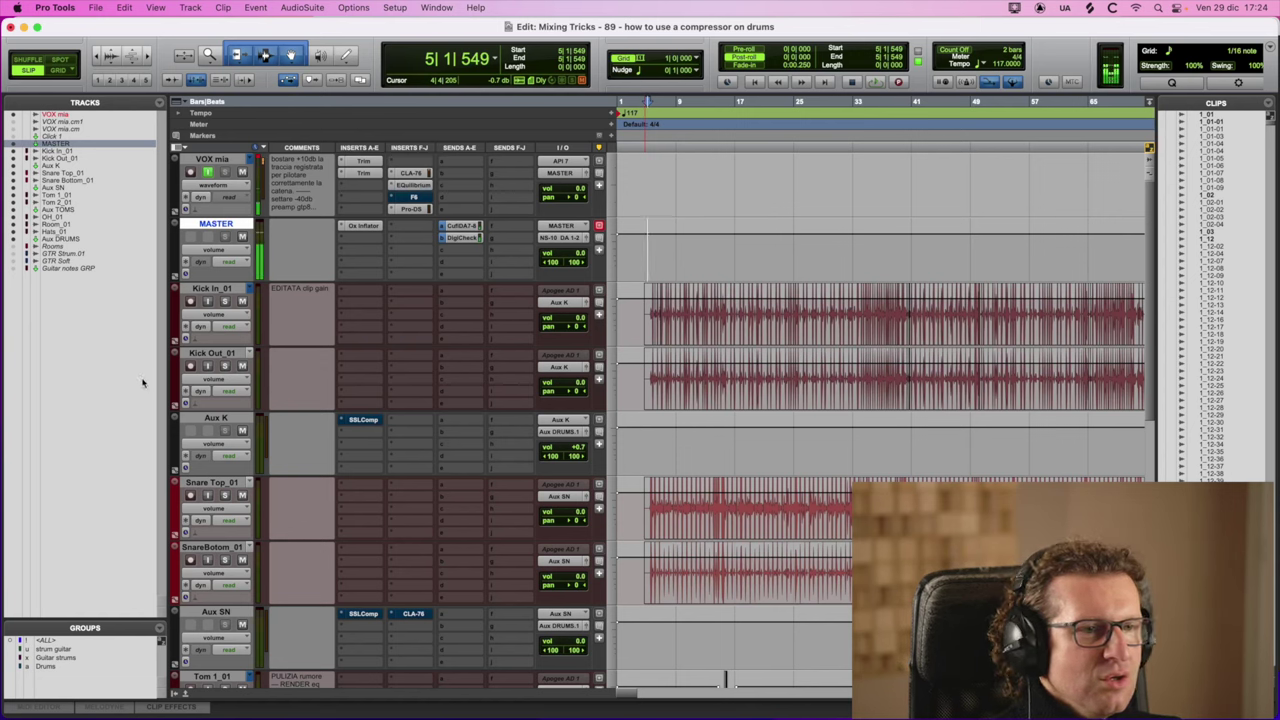
# Solo the Kick In_01 and Kick Out_01 tracks and audition them while checking their spectrum in DigiCheck NG
pyautogui.click(225, 366)
pyautogui.click(225, 302)
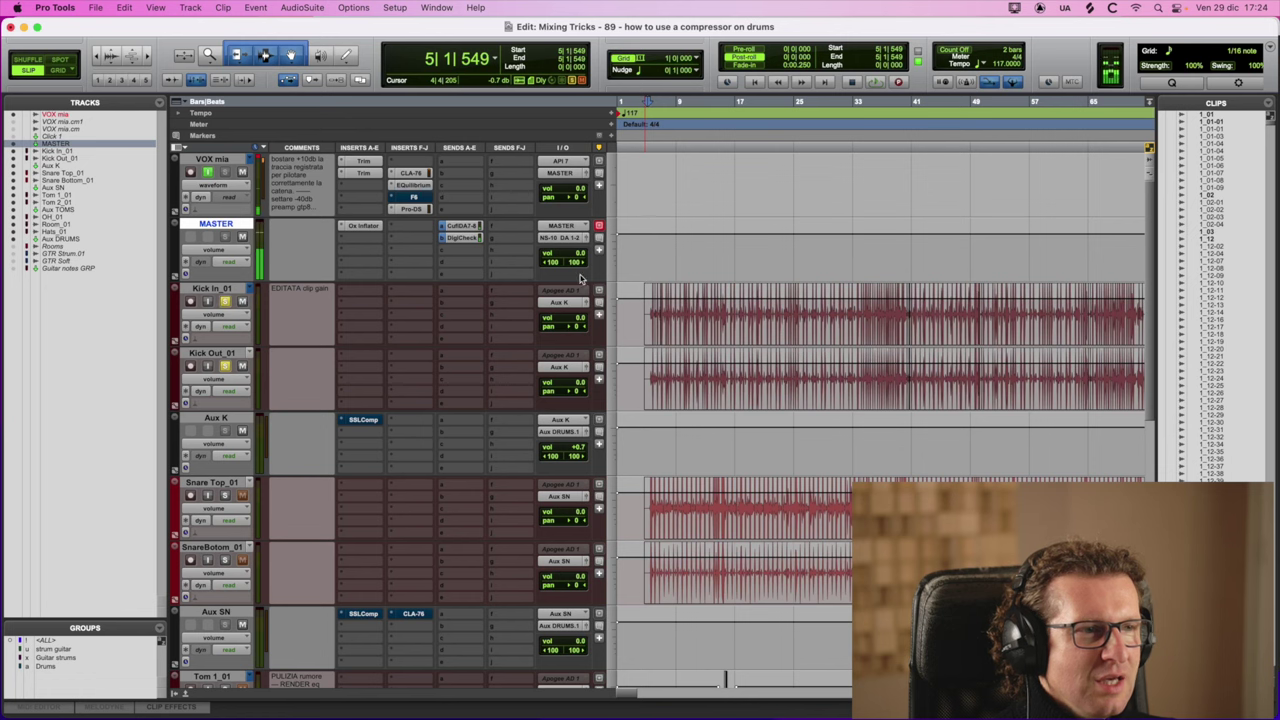
pyautogui.press('space')
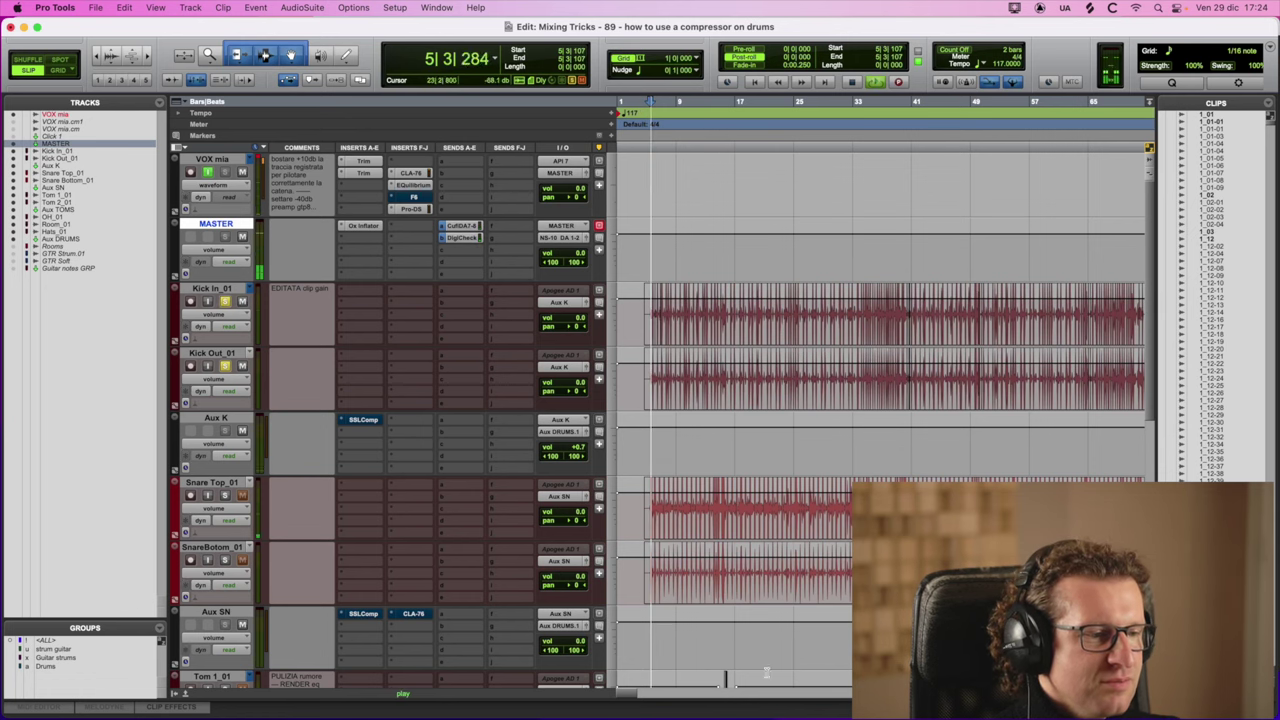
pyautogui.moveTo(552, 719); pyautogui.dragTo(655, 219)
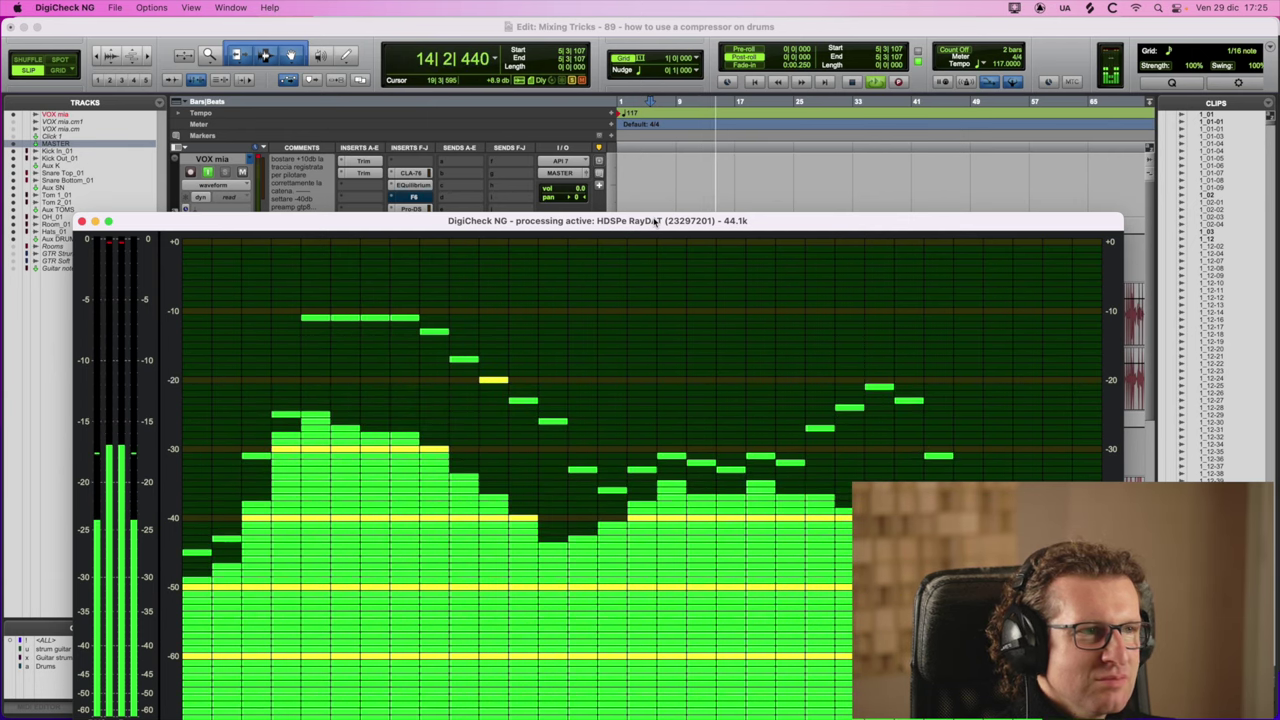
pyautogui.click(739, 173)
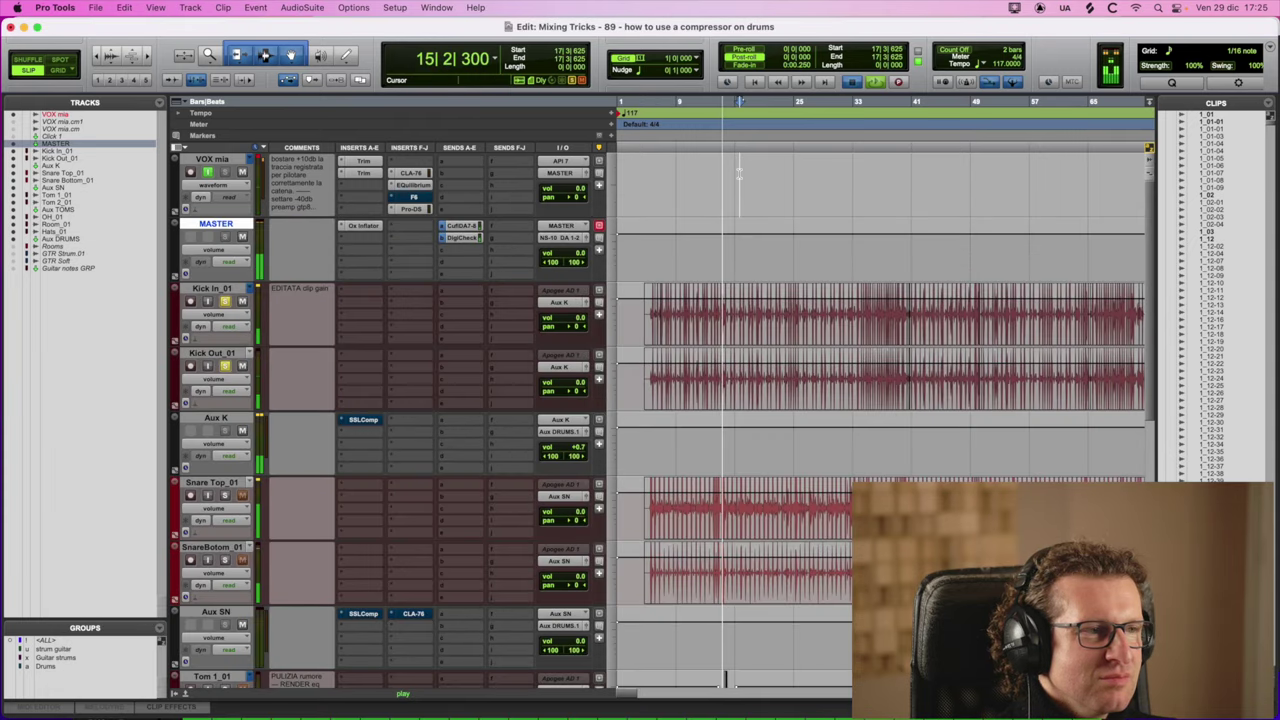
pyautogui.press('space')
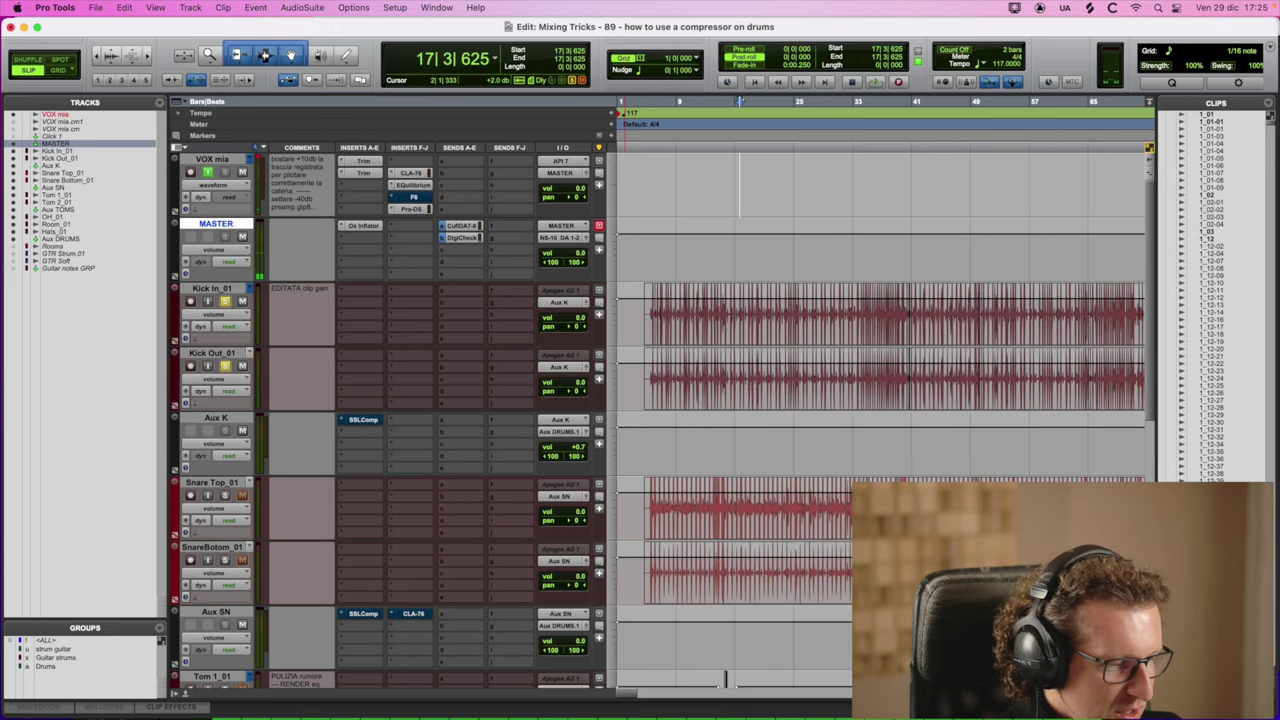
# Switch to DigiCheck NG, examine its level meters and frequency bands, and move the analyzer out of the way of the session
pyautogui.click(535, 718)
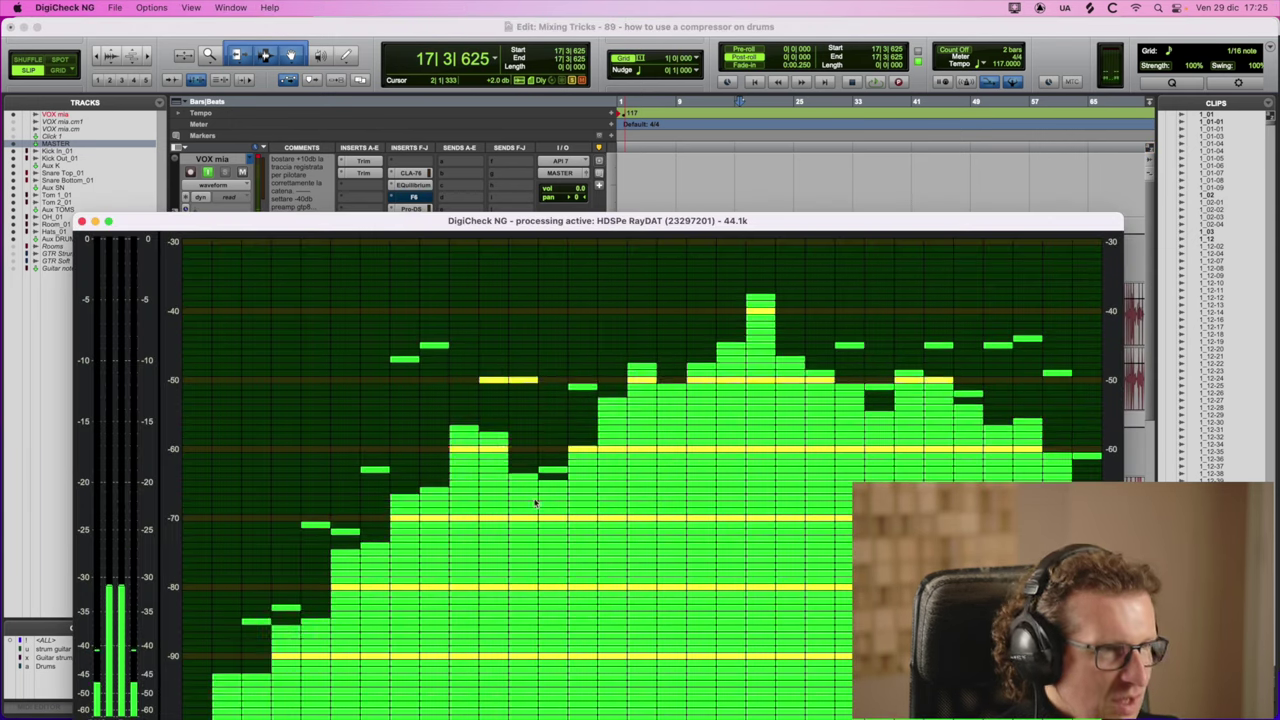
pyautogui.moveTo(569, 220); pyautogui.dragTo(583, 70)
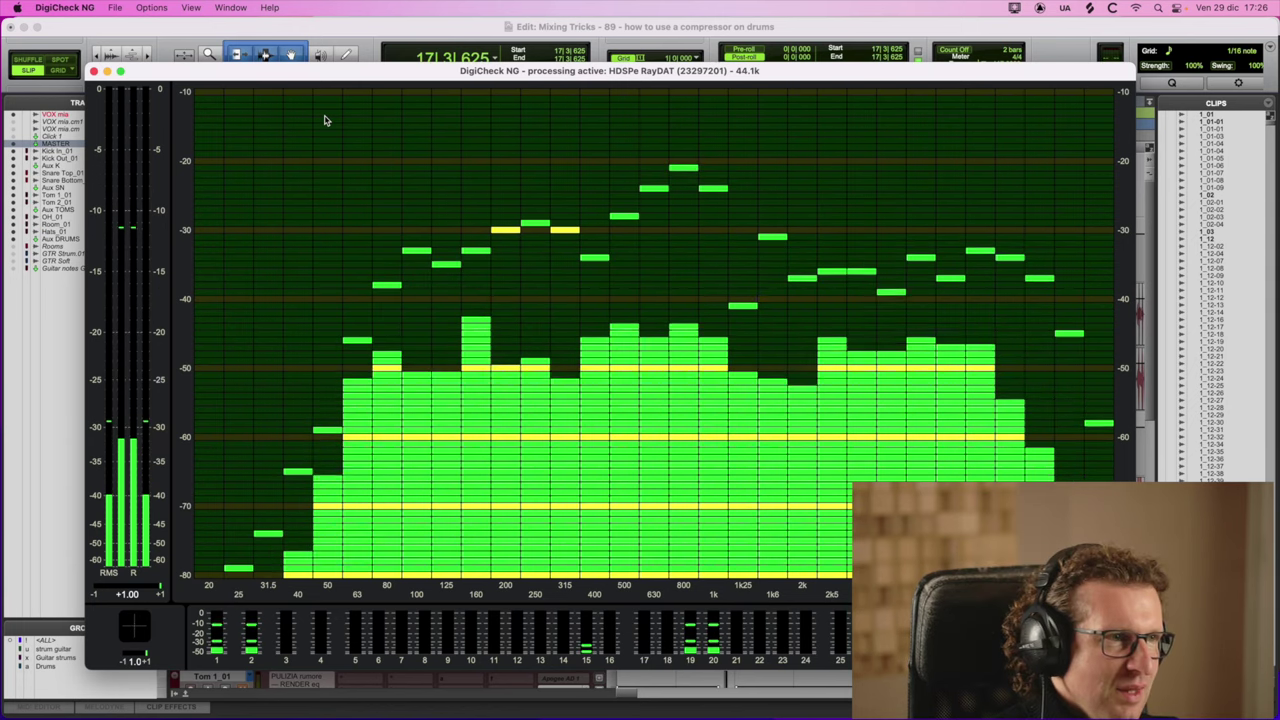
pyautogui.moveTo(355, 80); pyautogui.dragTo(418, 220)
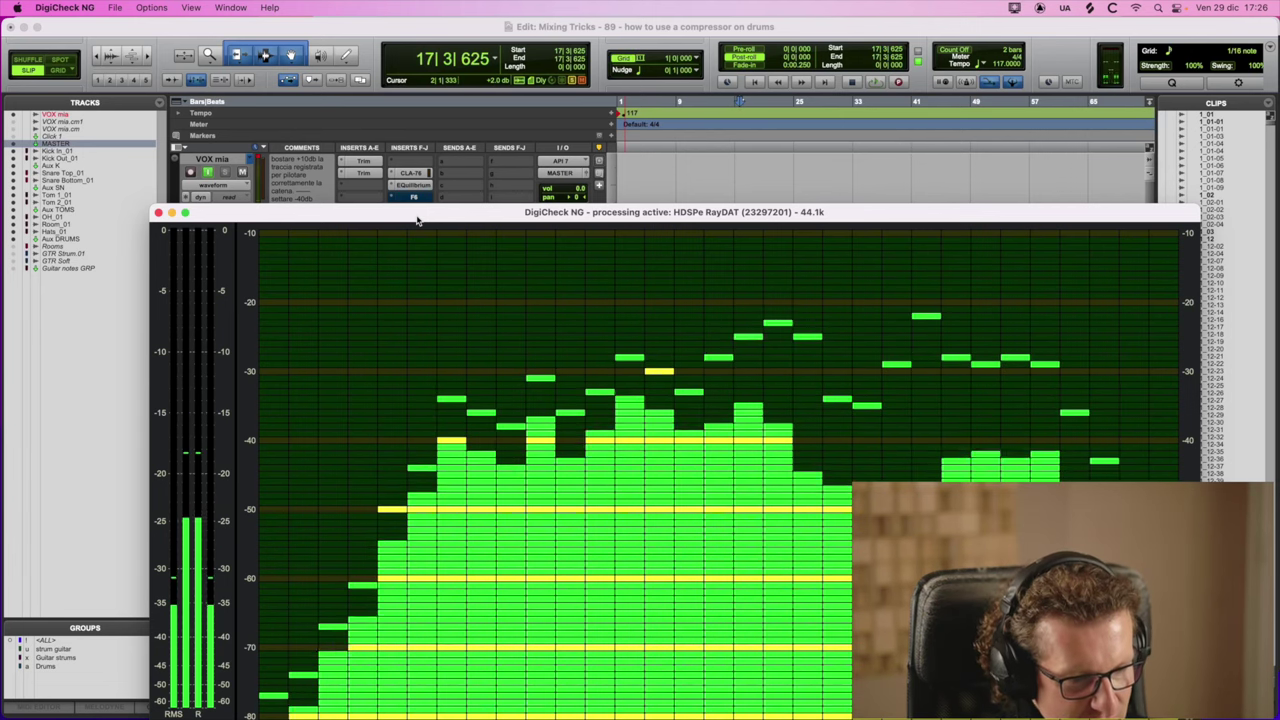
pyautogui.press('Up')
pyautogui.press('Down')
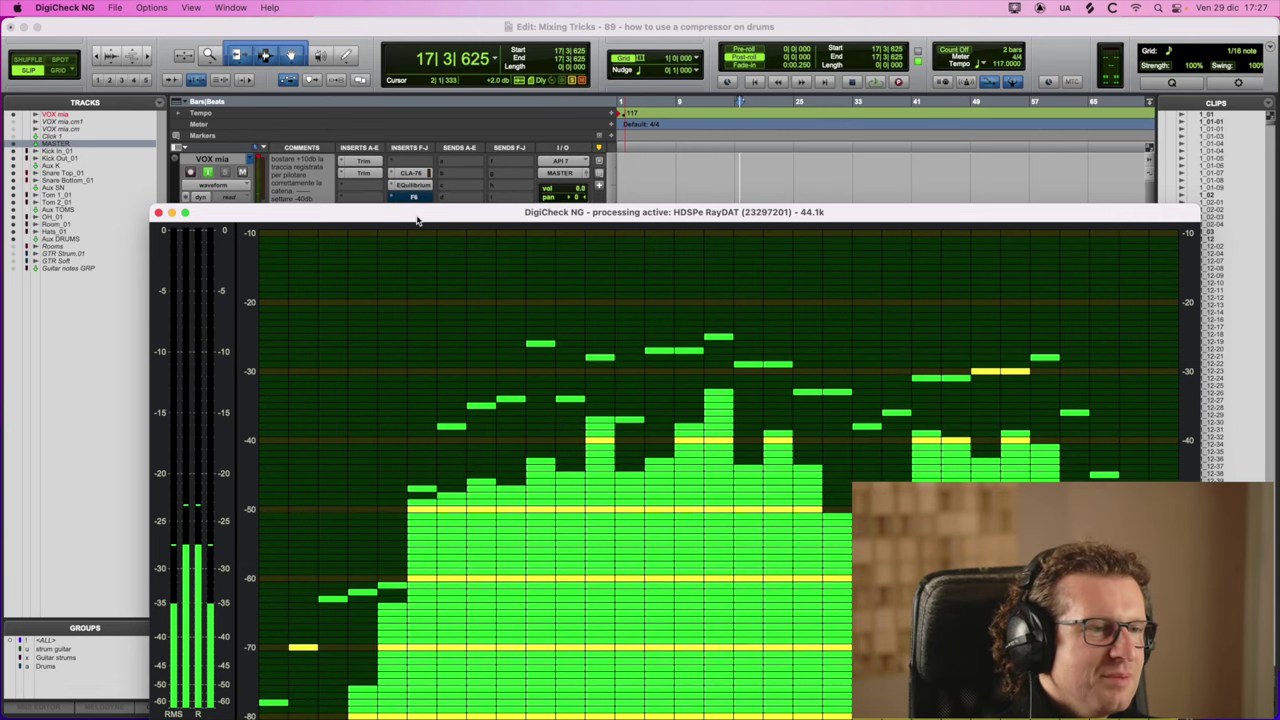
pyautogui.moveTo(417, 217); pyautogui.dragTo(262, 719)
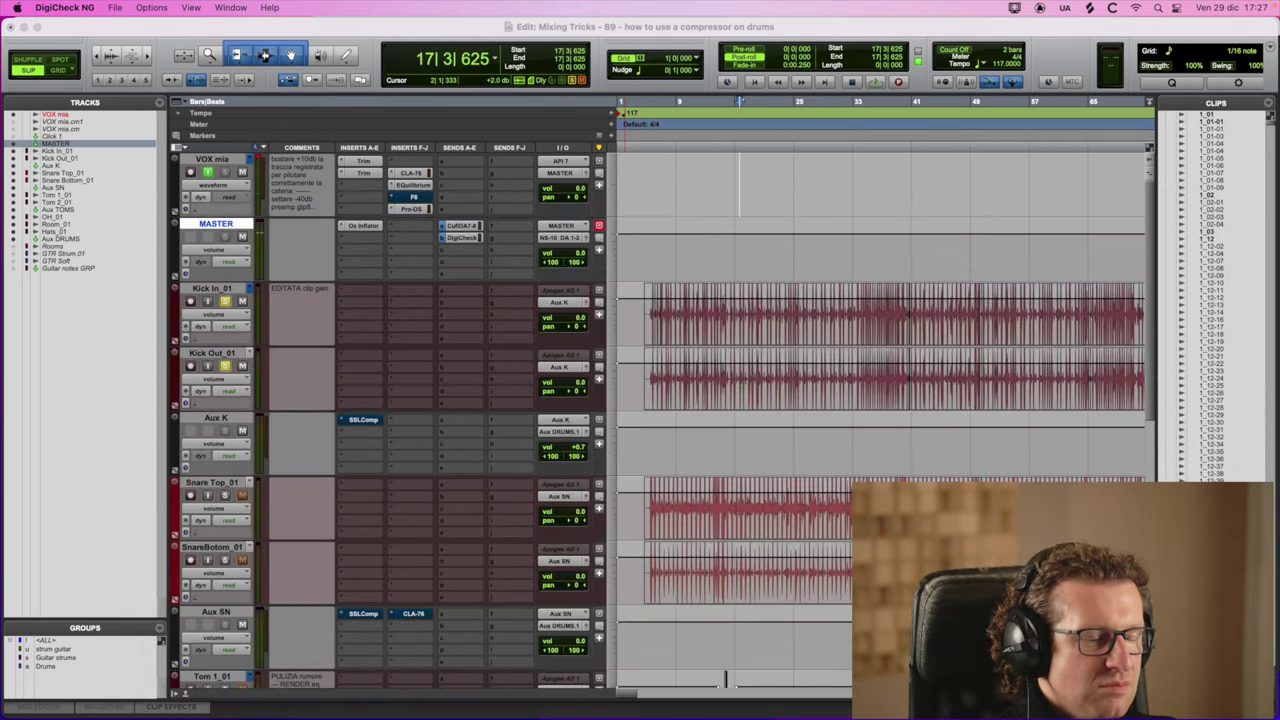
# Open the SSLComp insert on Aux K and review its ratio, release, attack and make-up settings
pyautogui.click(372, 421)
pyautogui.moveTo(382, 138); pyautogui.dragTo(679, 118)
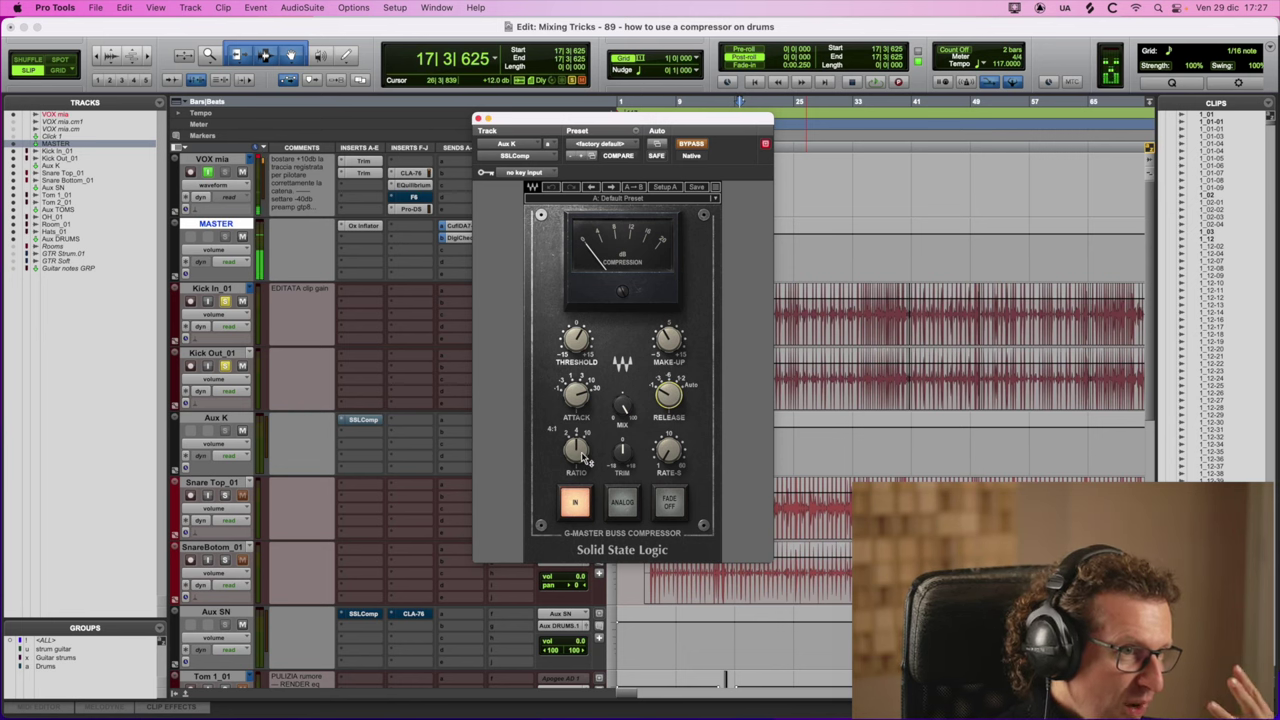
pyautogui.moveTo(584, 458)
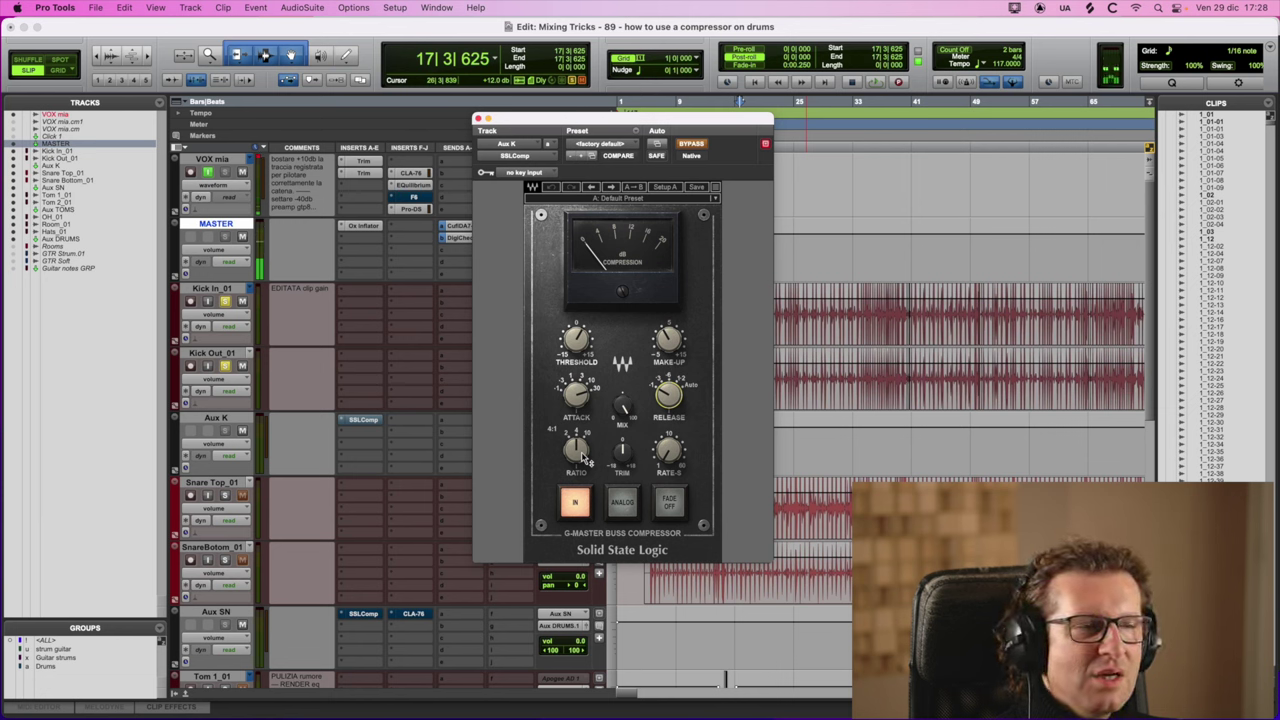
pyautogui.click(671, 345)
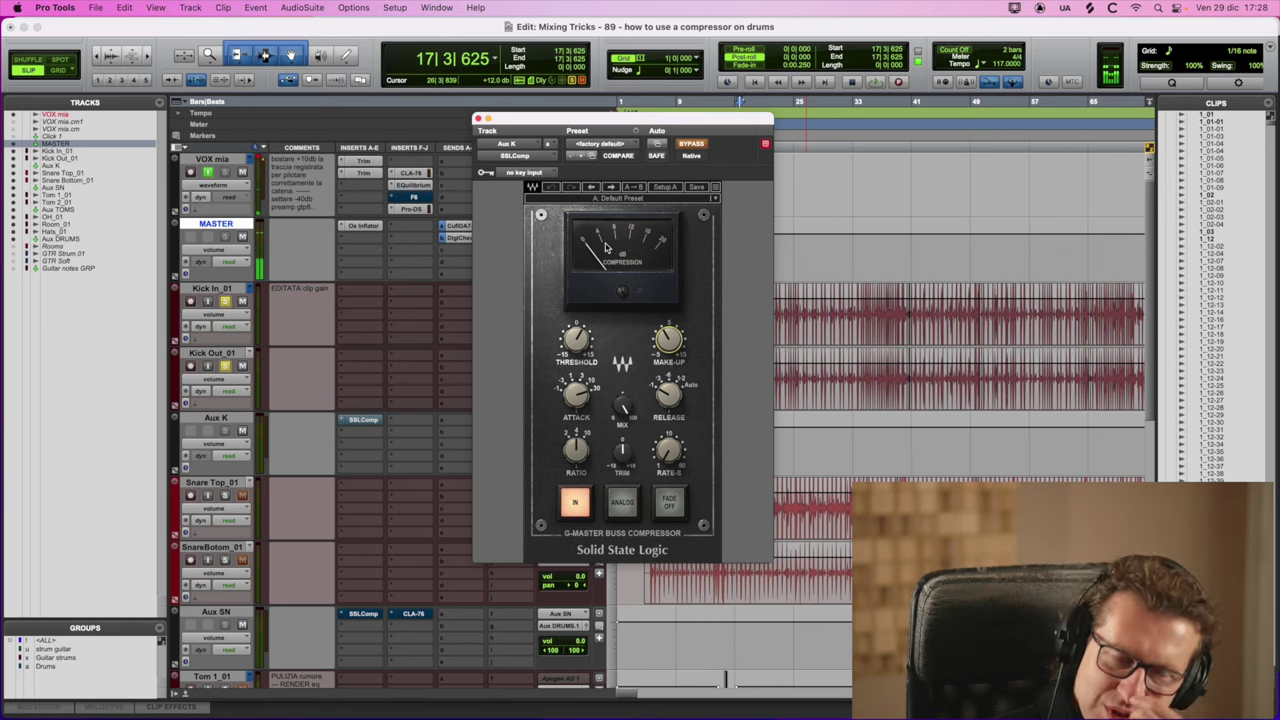
pyautogui.click(671, 341)
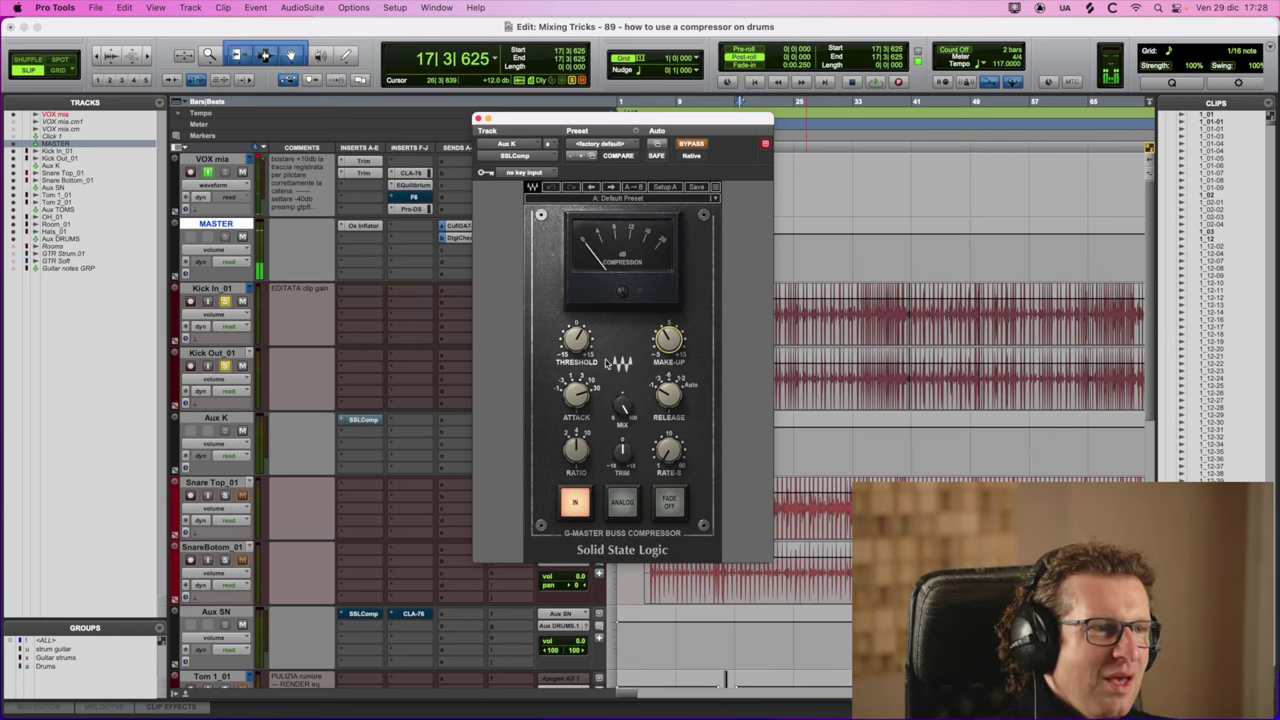
pyautogui.moveTo(576, 390)
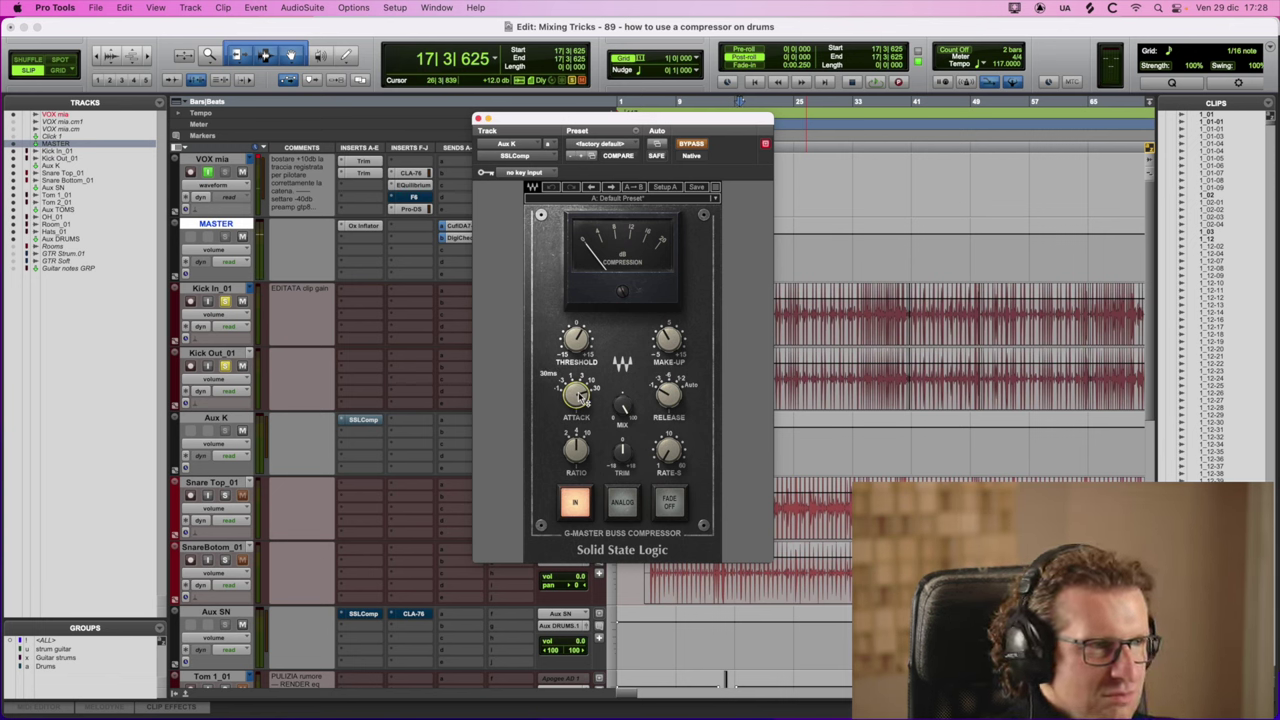
pyautogui.moveTo(678, 345)
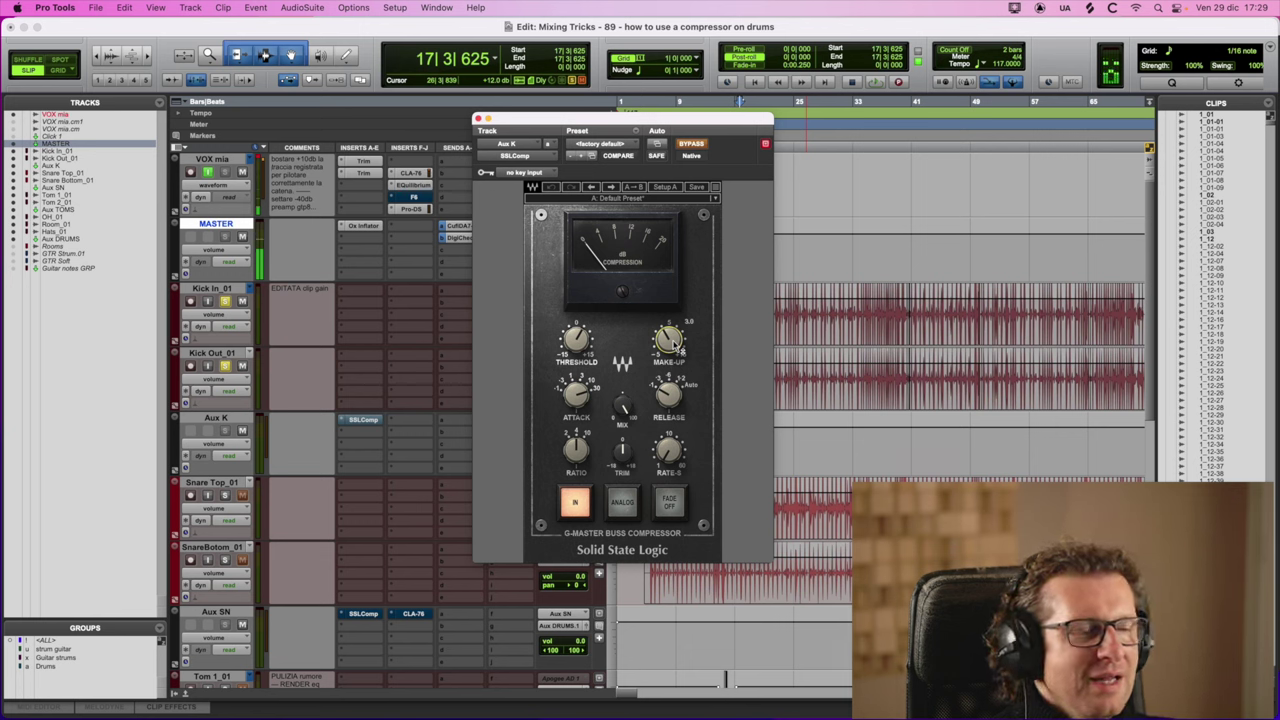
# Take the Aux K SSLComp out of bypass and audition the kicks from bar 5 while checking the spectrum in DigiCheck NG
pyautogui.click(691, 145)
pyautogui.moveTo(690, 130); pyautogui.dragTo(661, 402)
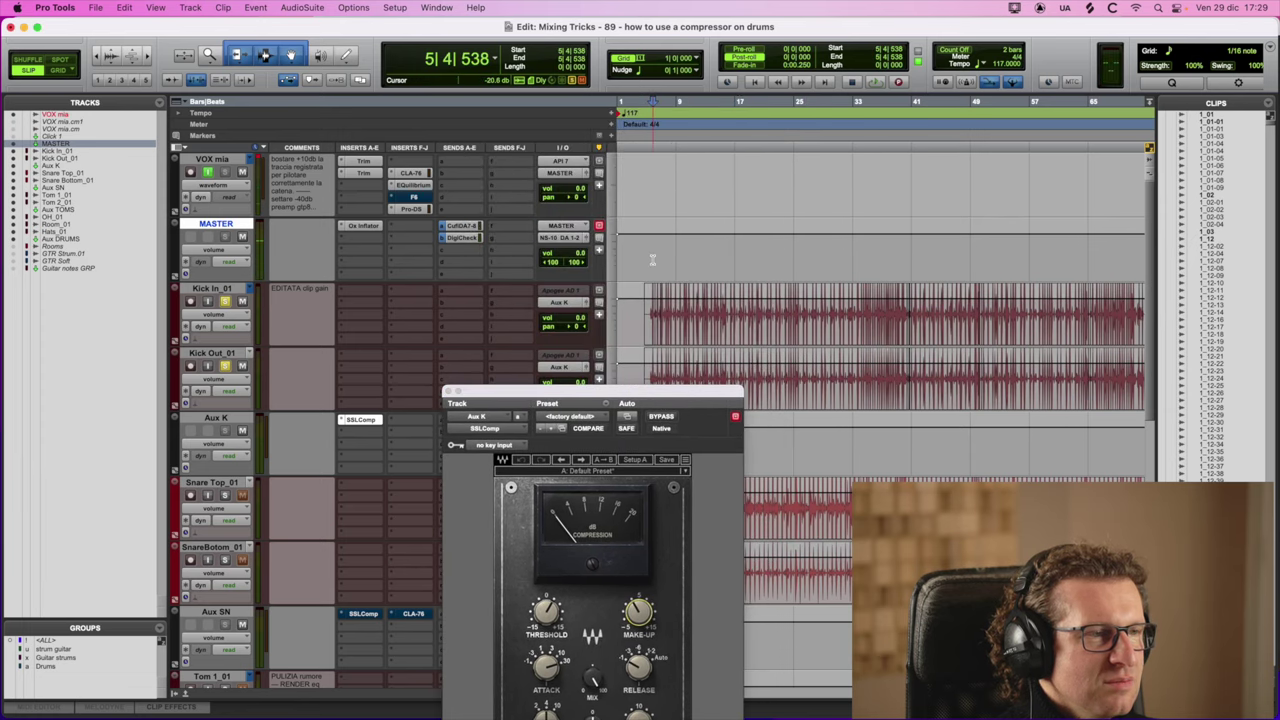
pyautogui.press('space')
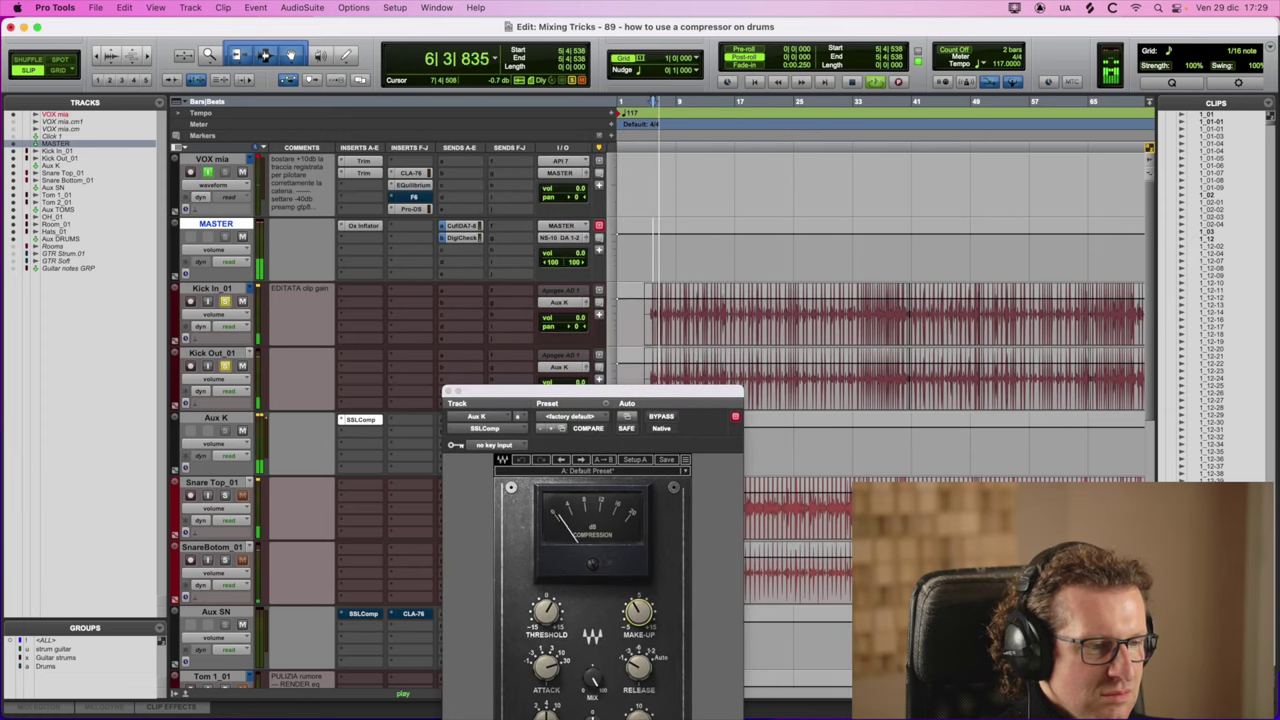
pyautogui.press('super+Tab')
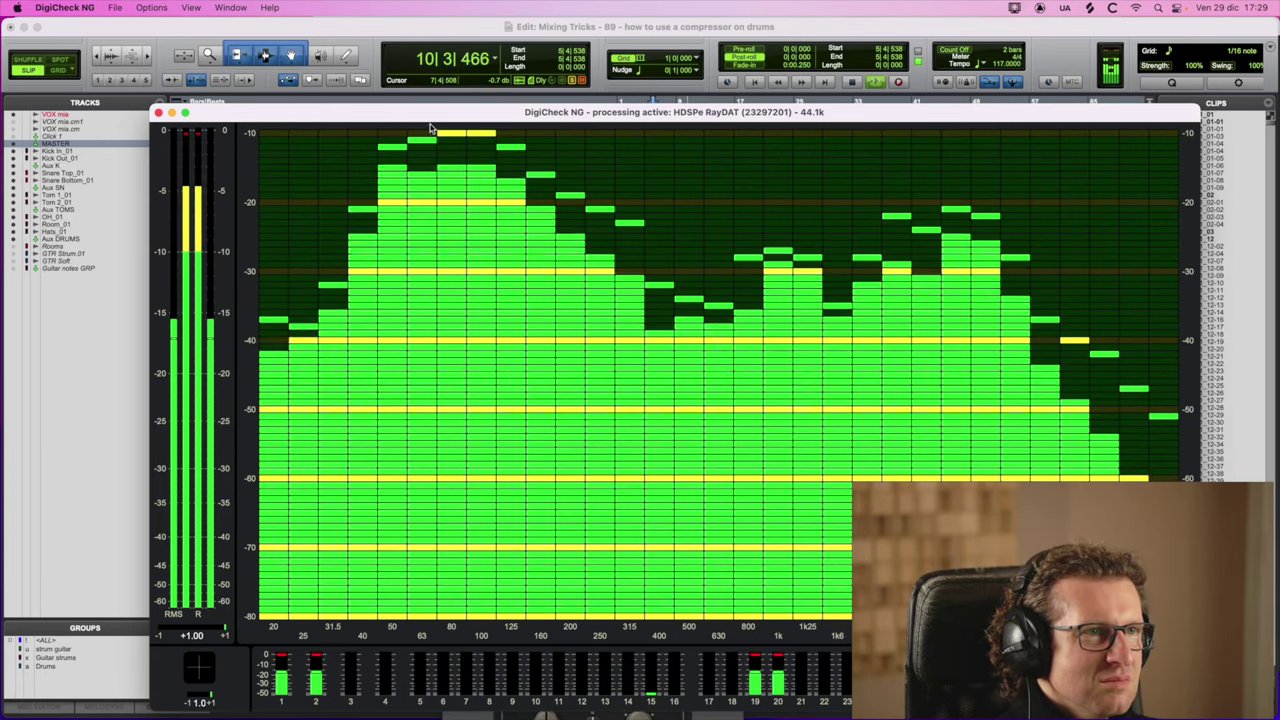
pyautogui.moveTo(428, 138); pyautogui.dragTo(331, 716)
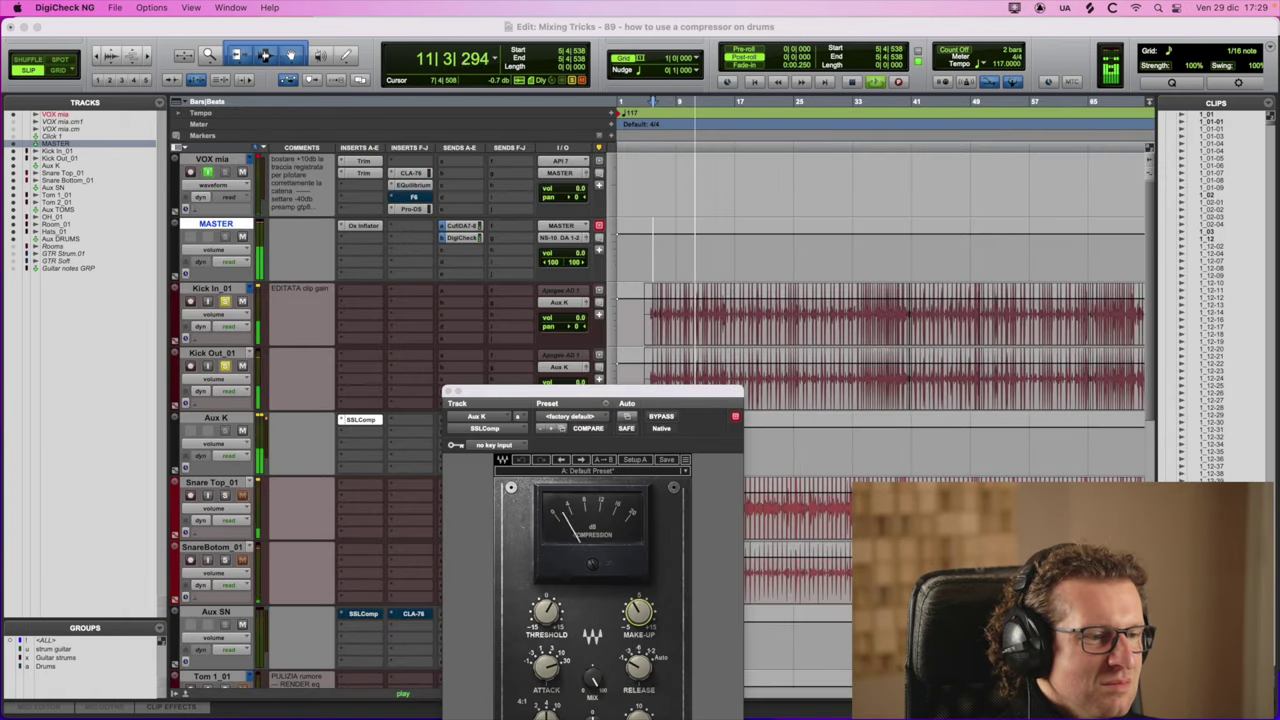
pyautogui.click(711, 247)
pyautogui.press('space')
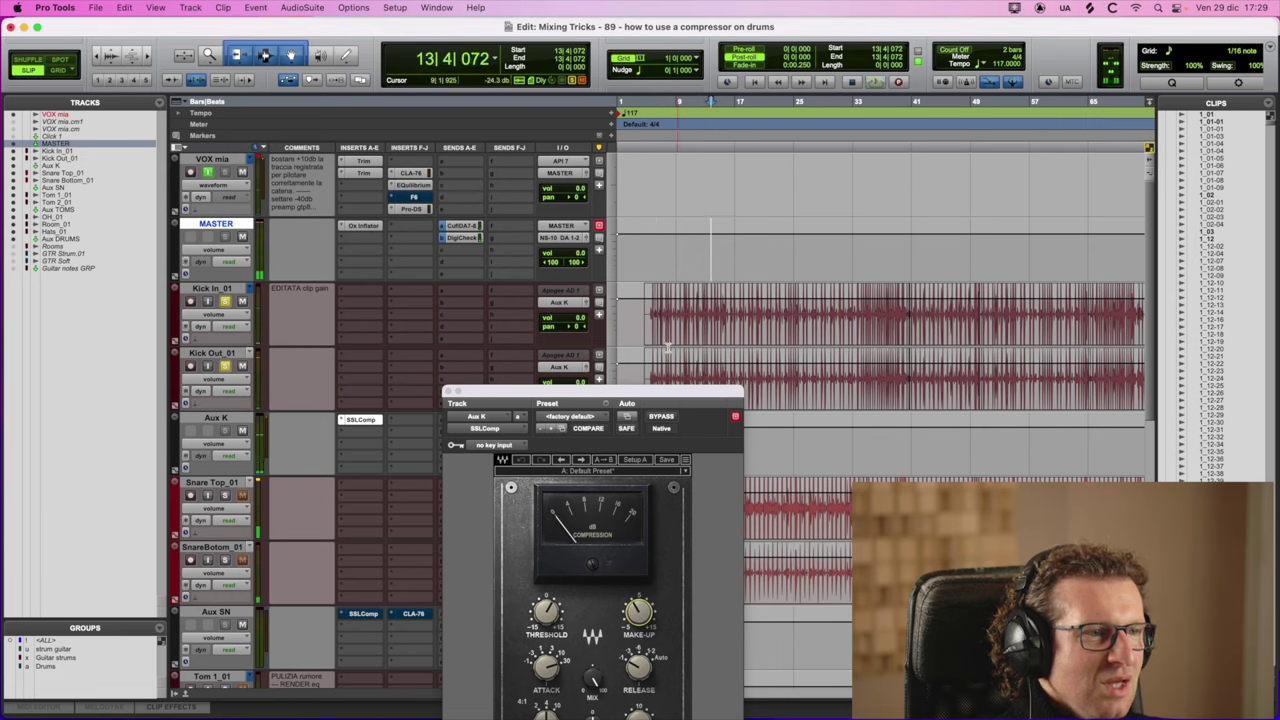
# Bring the whole compressor window into view and play the kicks from bar 9 to watch the compression meter
pyautogui.moveTo(652, 403); pyautogui.dragTo(554, 198)
pyautogui.click(676, 252)
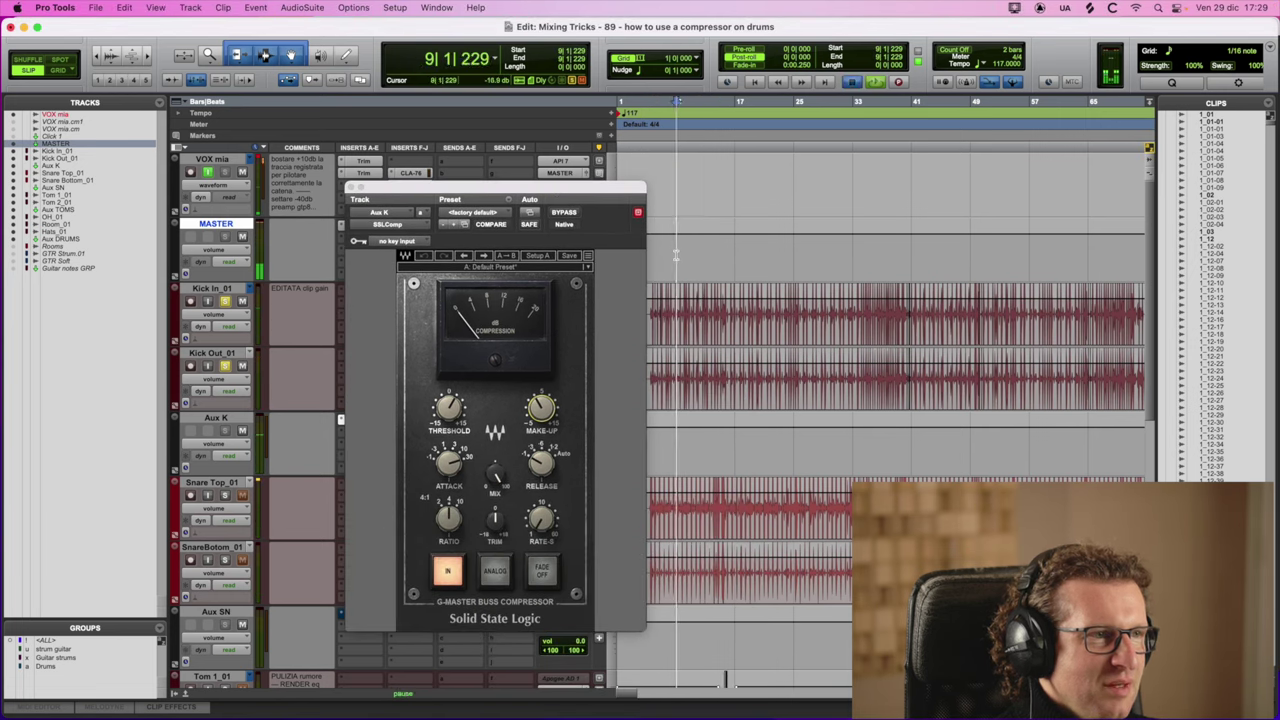
pyautogui.press('space')
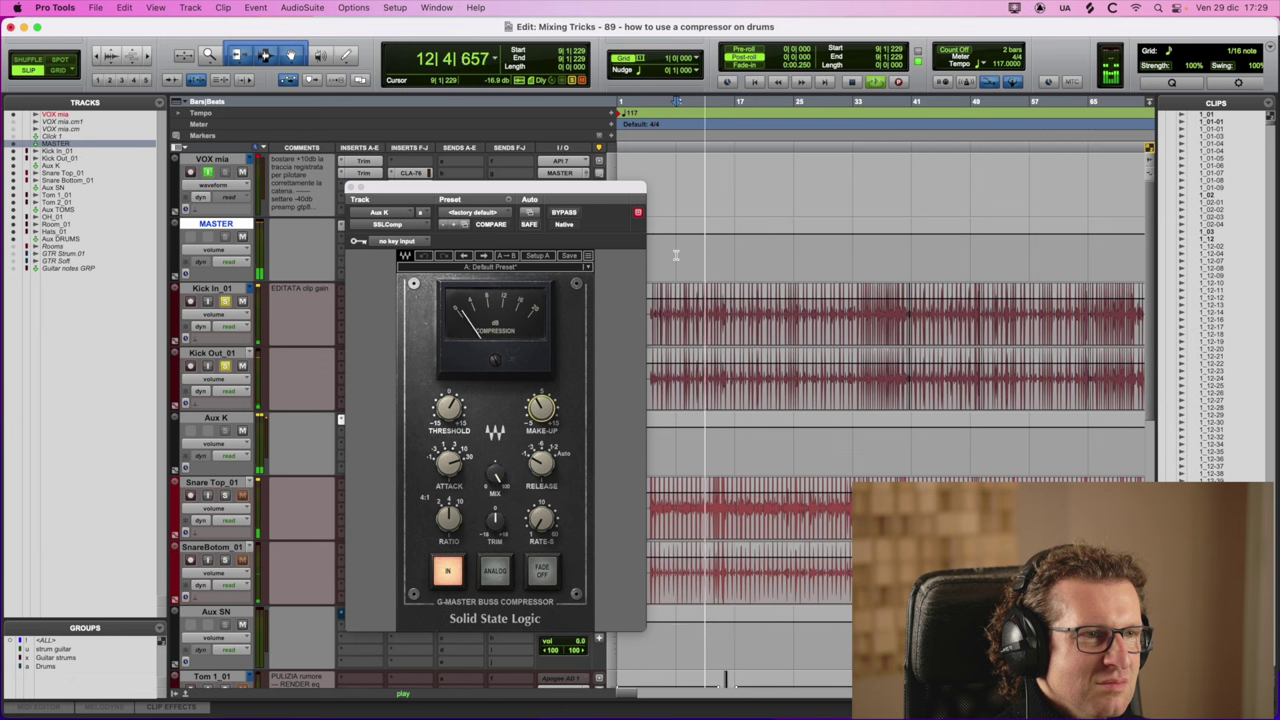
pyautogui.press('space')
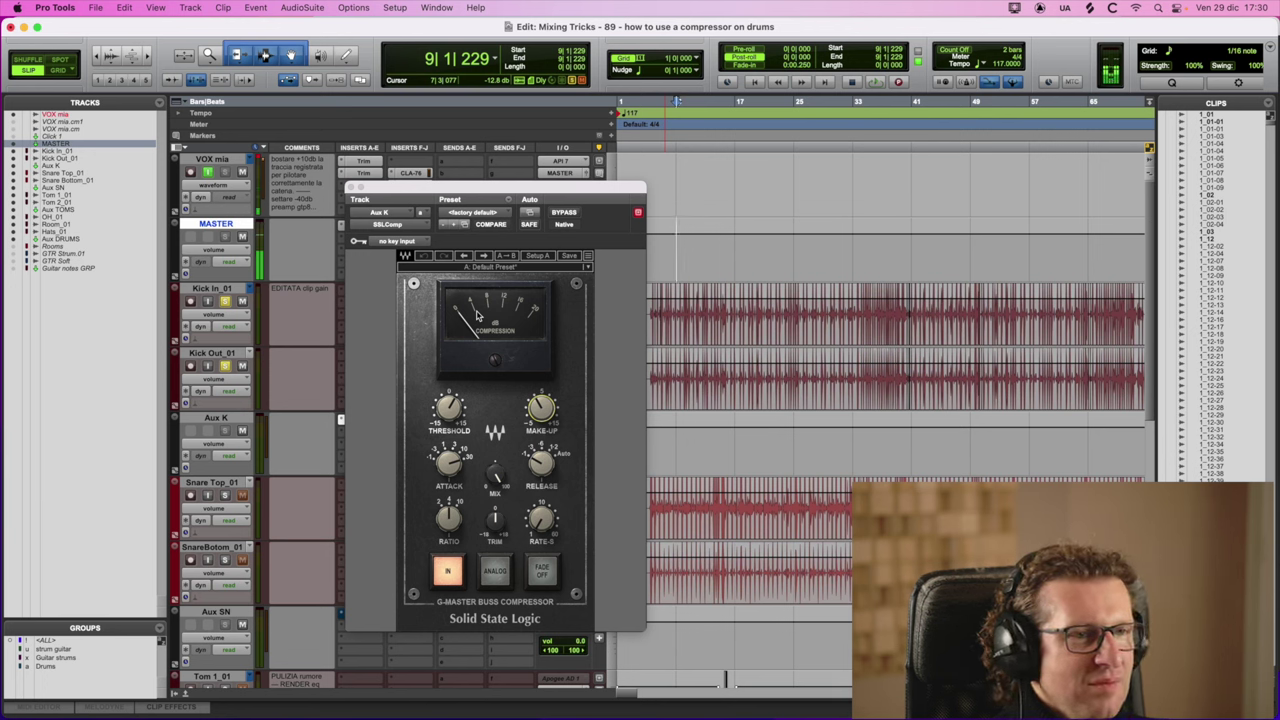
# Play the kicks from bar 5 and compare the Aux K SSLComp bypassed and active during playback
pyautogui.click(654, 179)
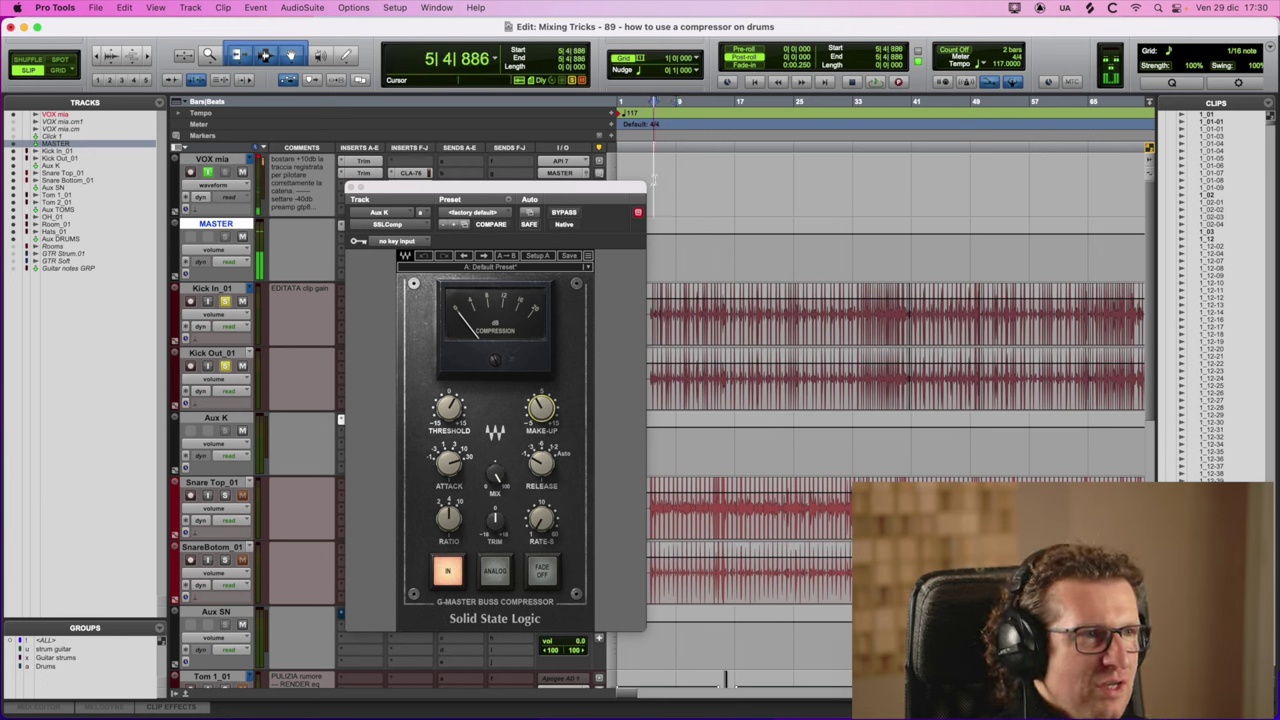
pyautogui.click(565, 213)
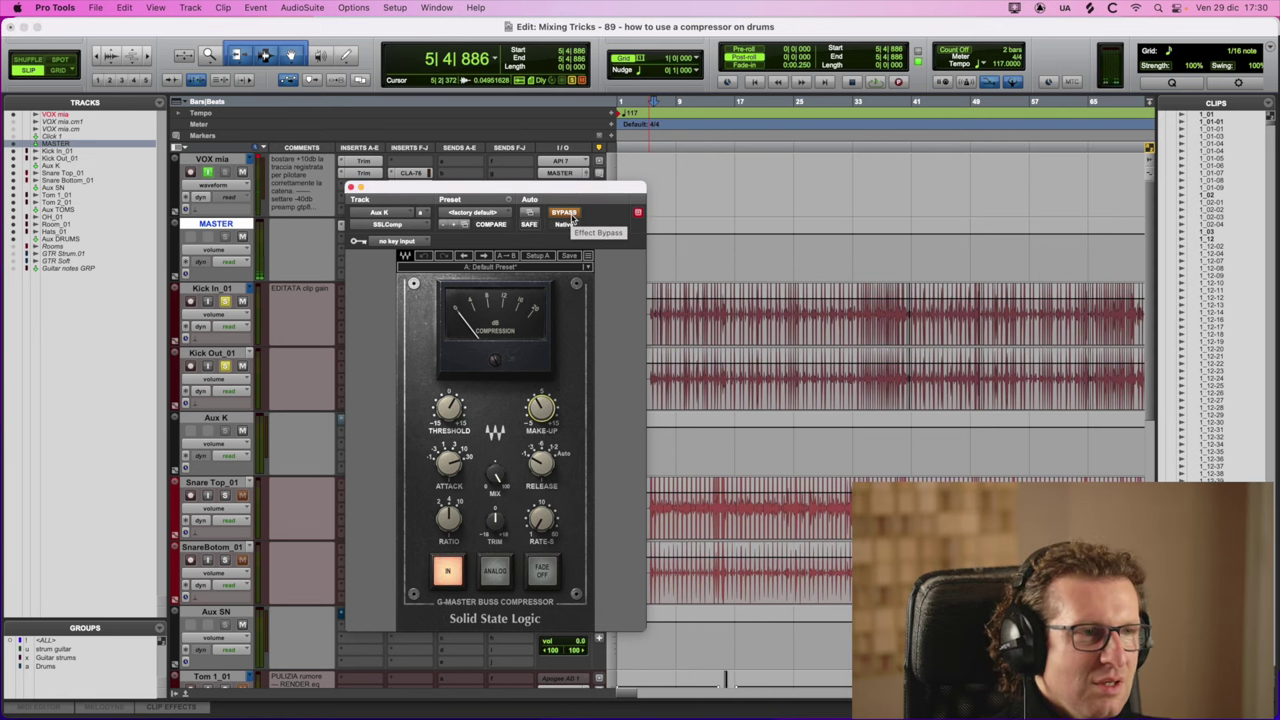
pyautogui.press('space')
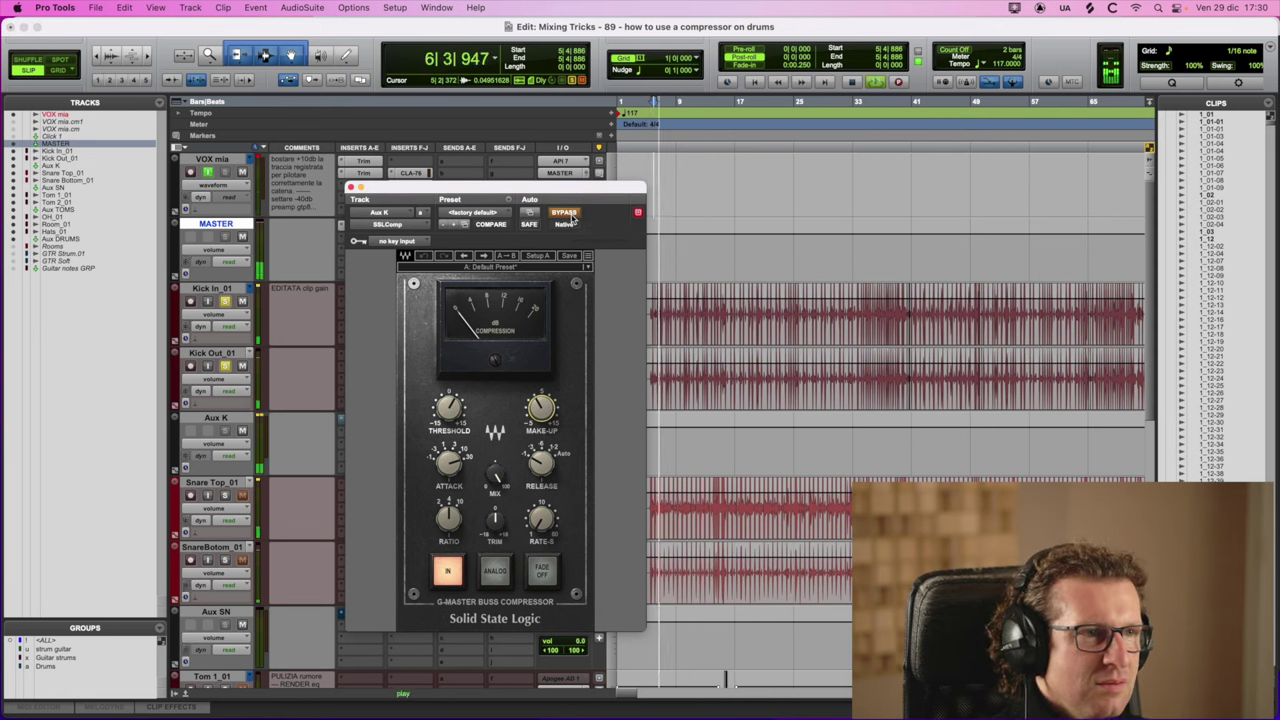
pyautogui.click(565, 213)
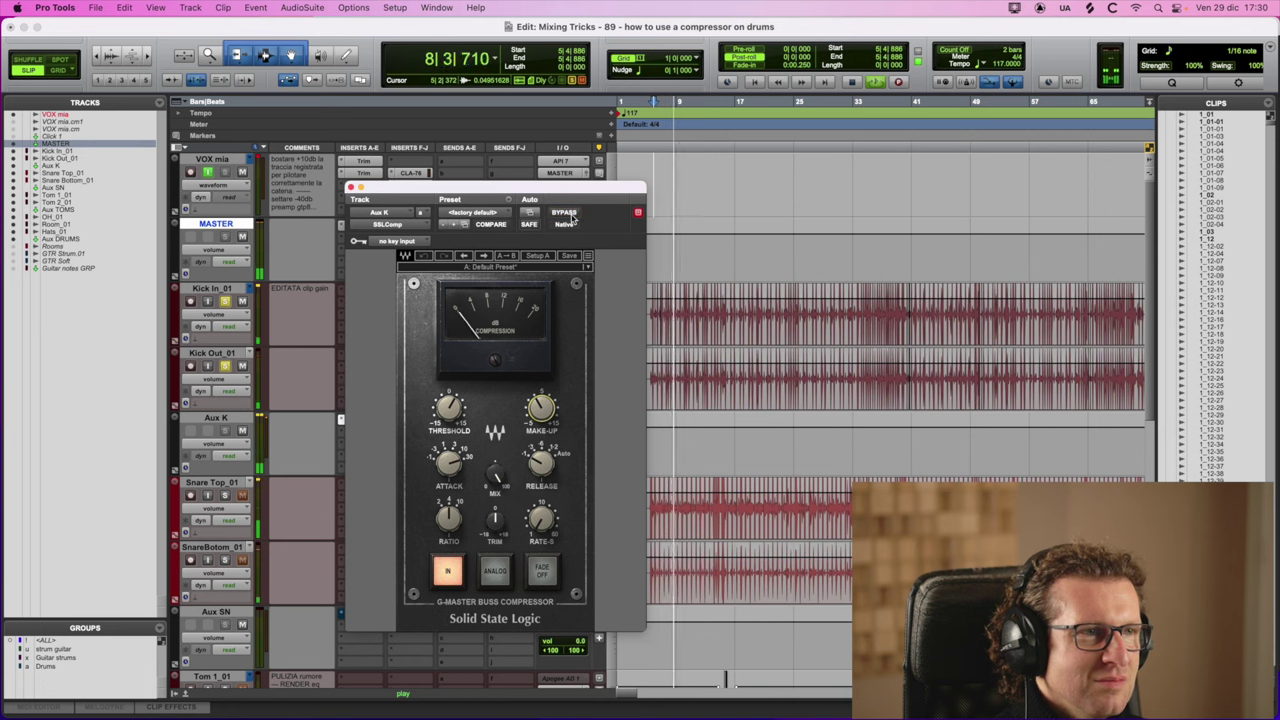
pyautogui.click(565, 213)
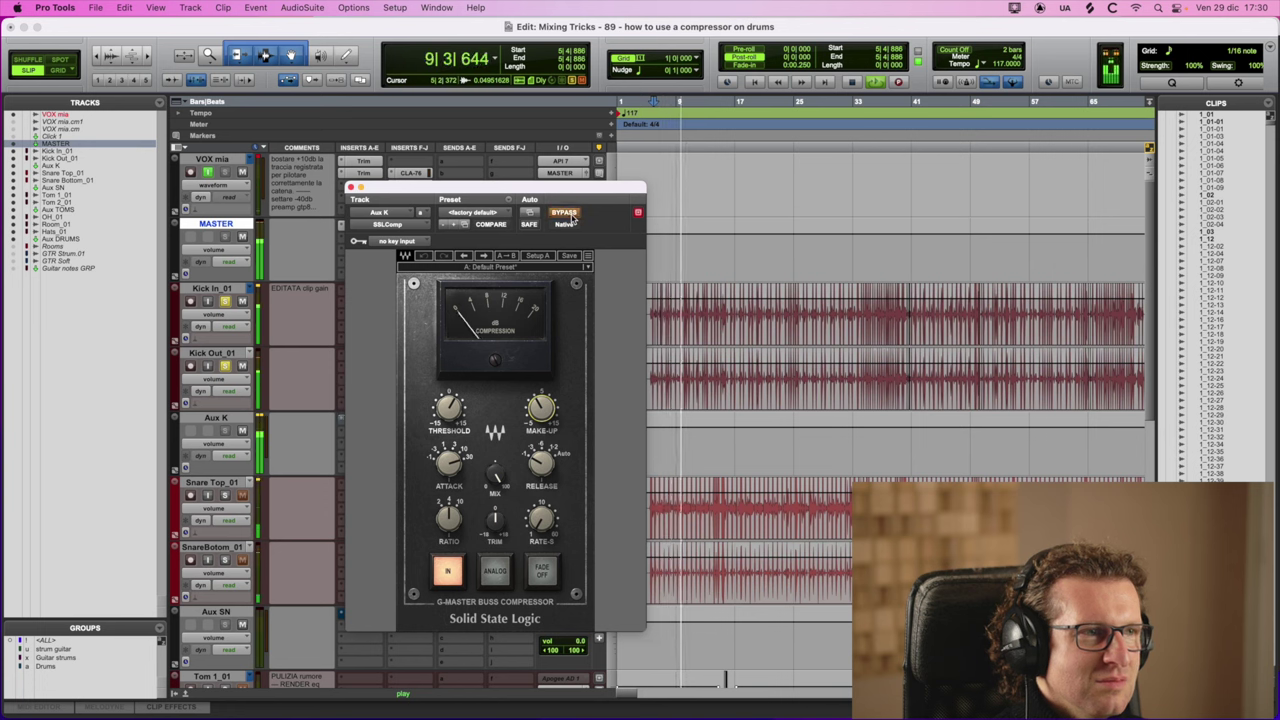
pyautogui.click(566, 213)
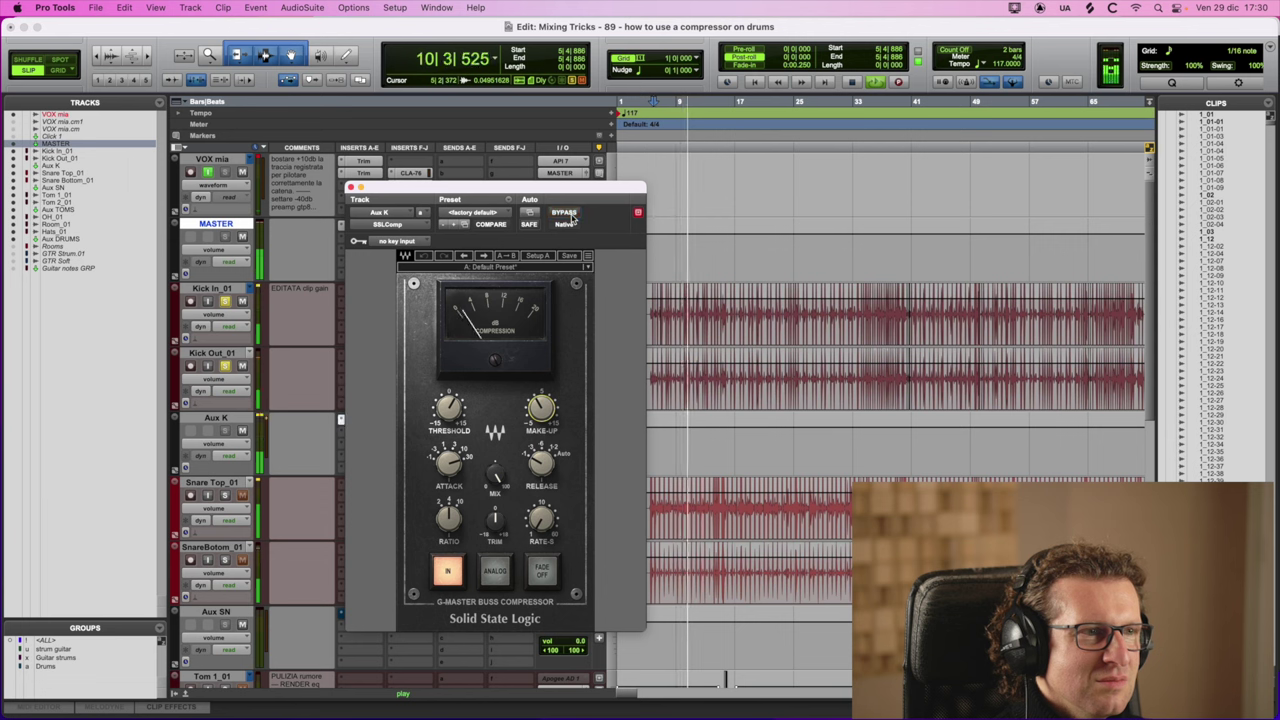
pyautogui.press('space')
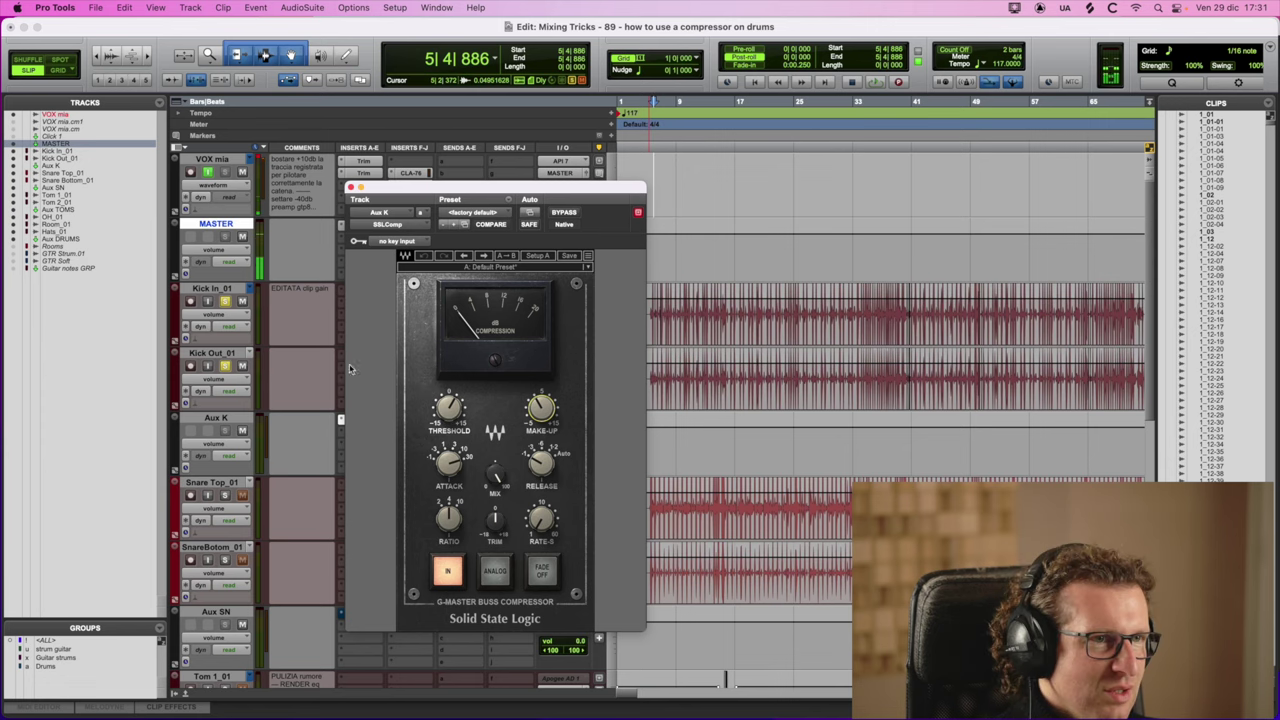
# Close the Aux K compressor window, solo the top and bottom snare tracks and play from bar 10
pyautogui.click(350, 188)
pyautogui.scroll(-2, 419, 375)
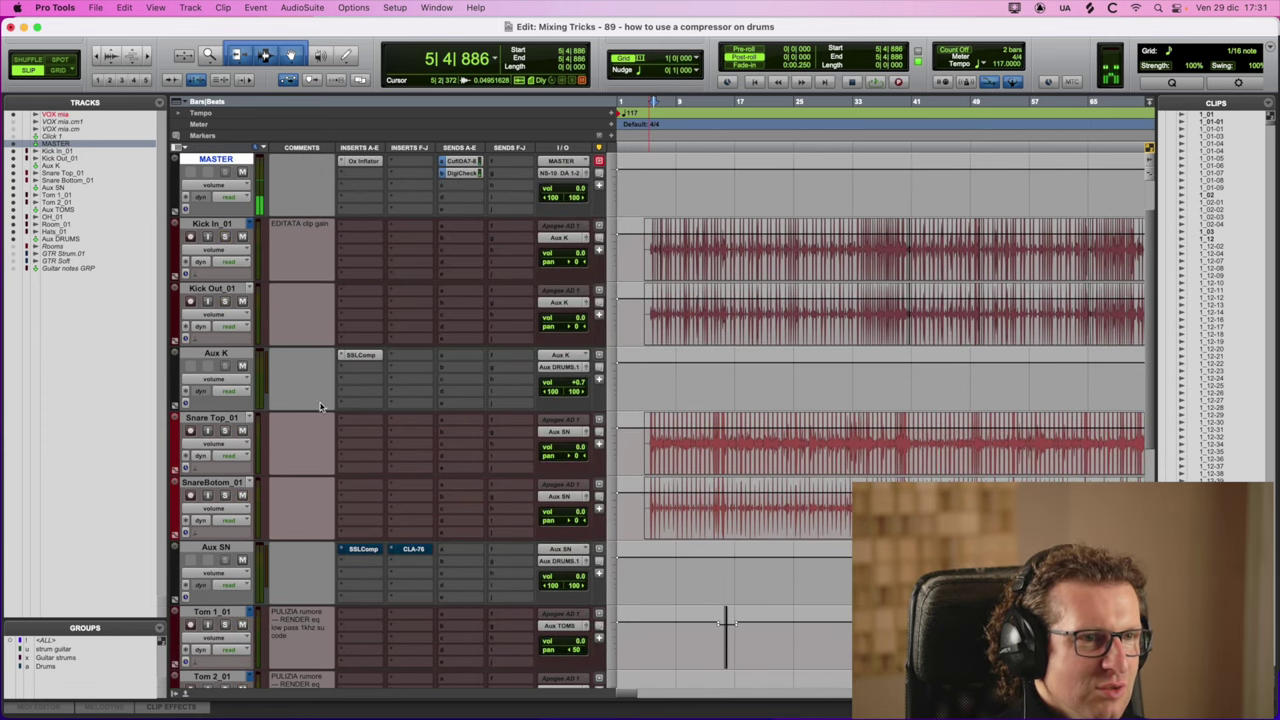
pyautogui.click(690, 390)
pyautogui.press('space')
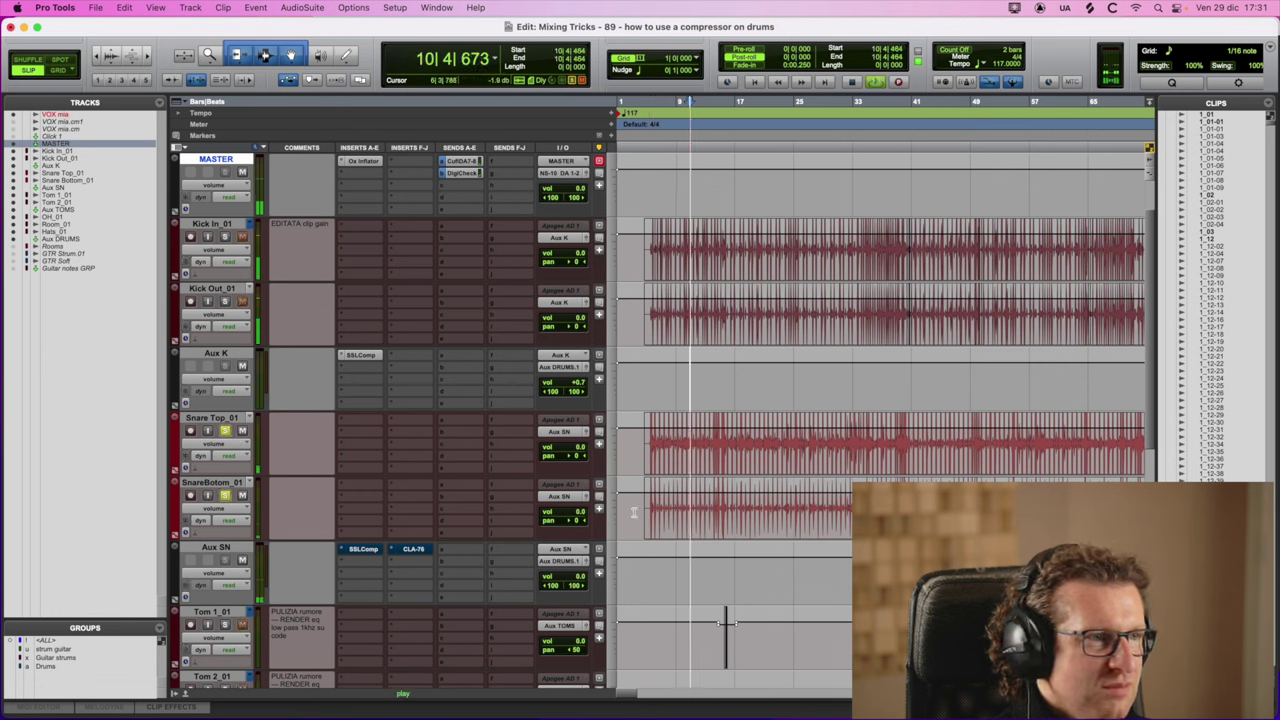
# Compare the snares with the Aux SN SSLComp insert active and bypassed, and stop playback
pyautogui.keyDown('super'); pyautogui.click(365, 553); pyautogui.keyUp('super')
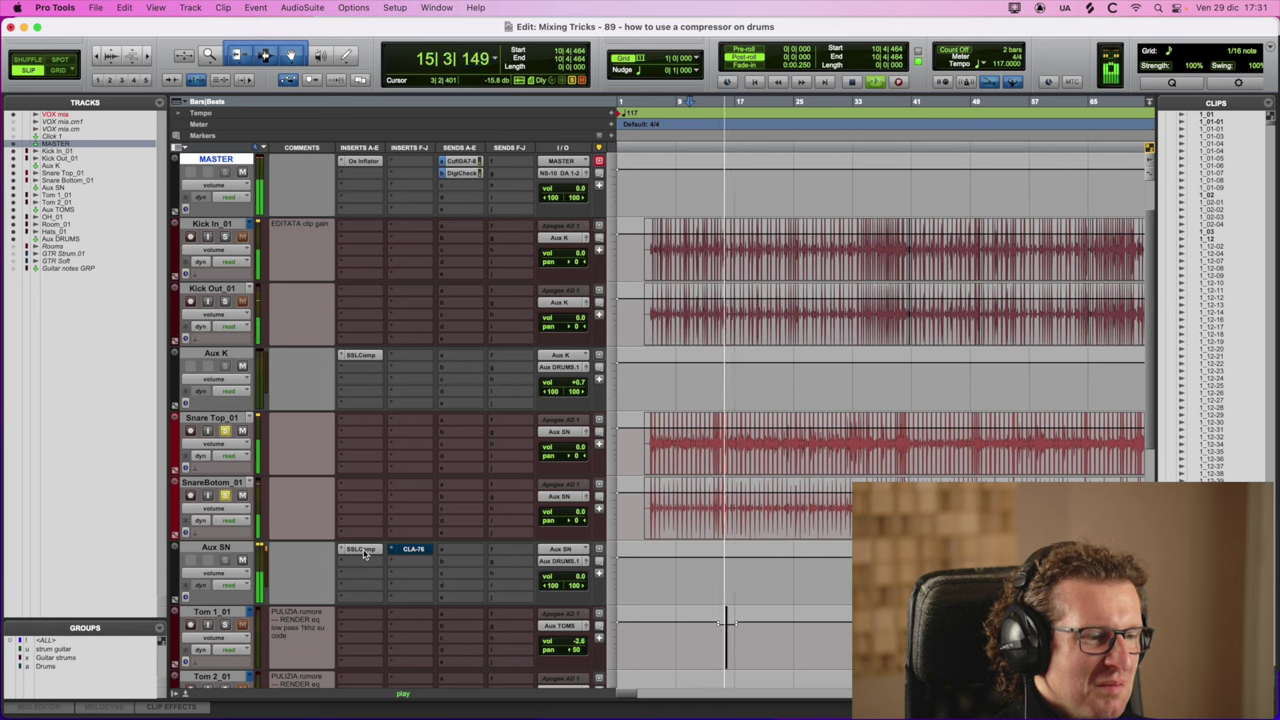
pyautogui.keyDown('super'); pyautogui.click(362, 550); pyautogui.keyUp('super')
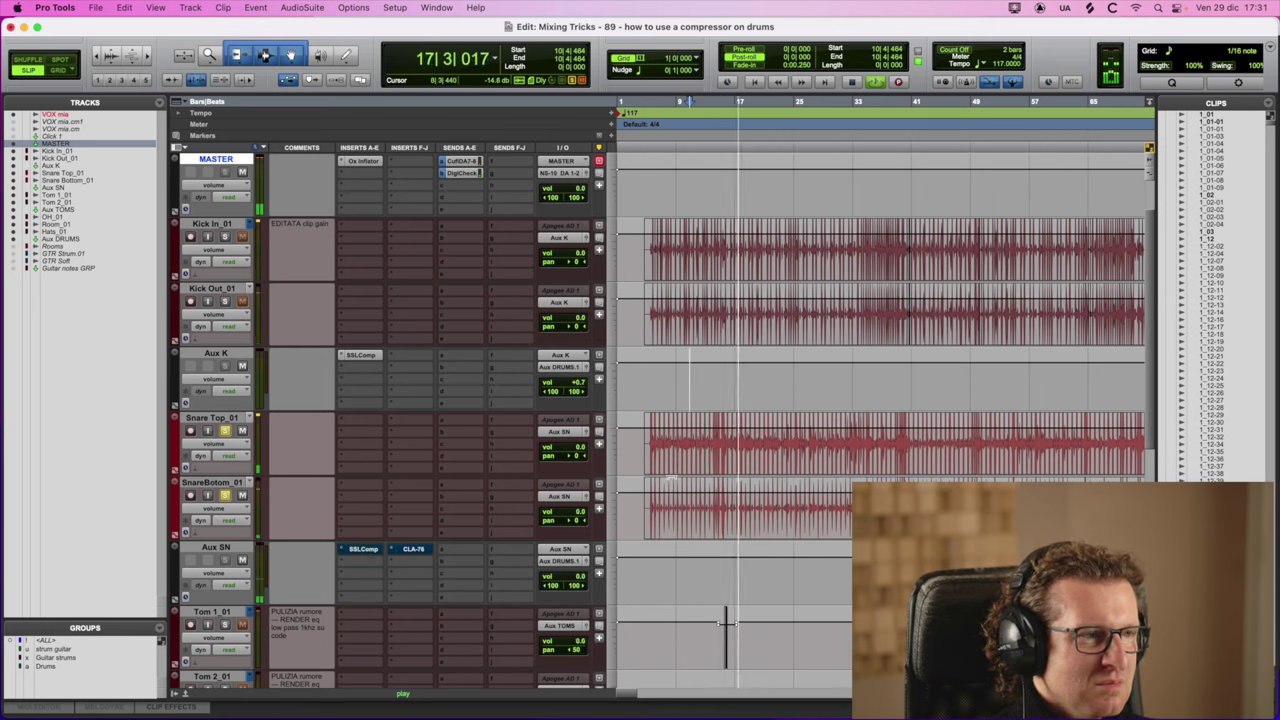
pyautogui.press('space')
# Play the uncompressed snares from bar 5, check their spectrum in DigiCheck NG, and clear the analyzer off the session
pyautogui.click(649, 437)
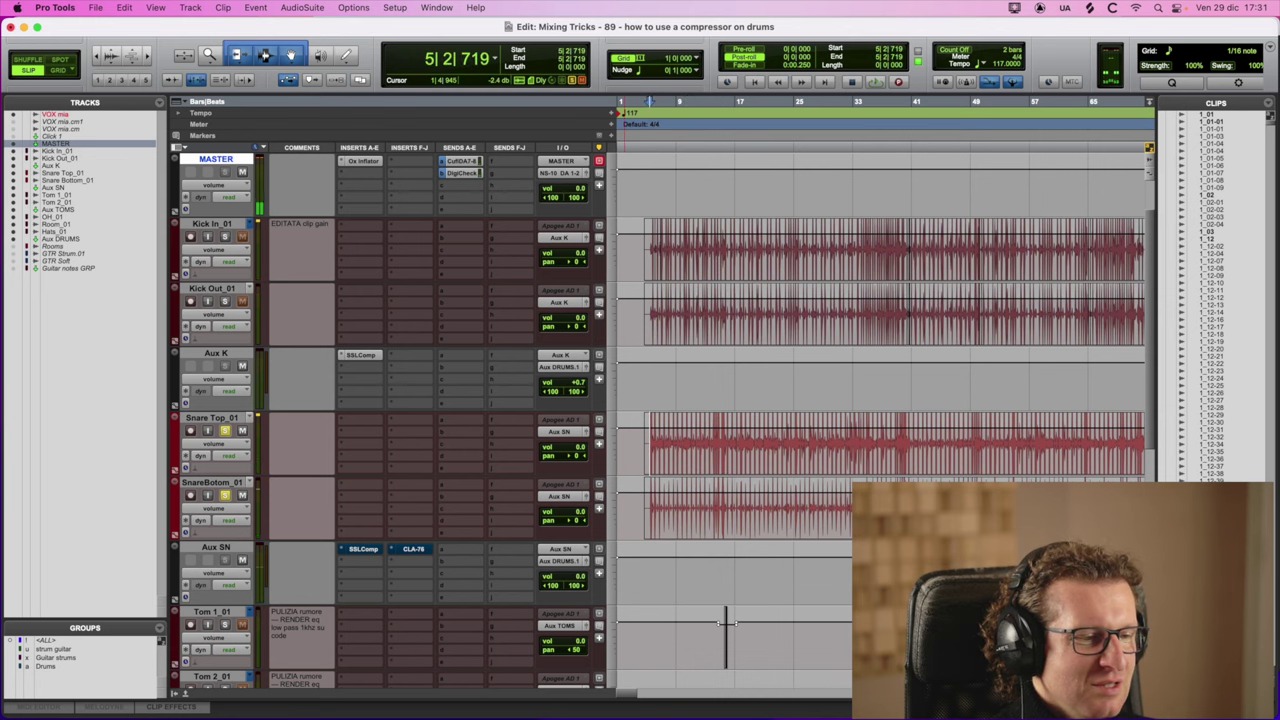
pyautogui.press('space')
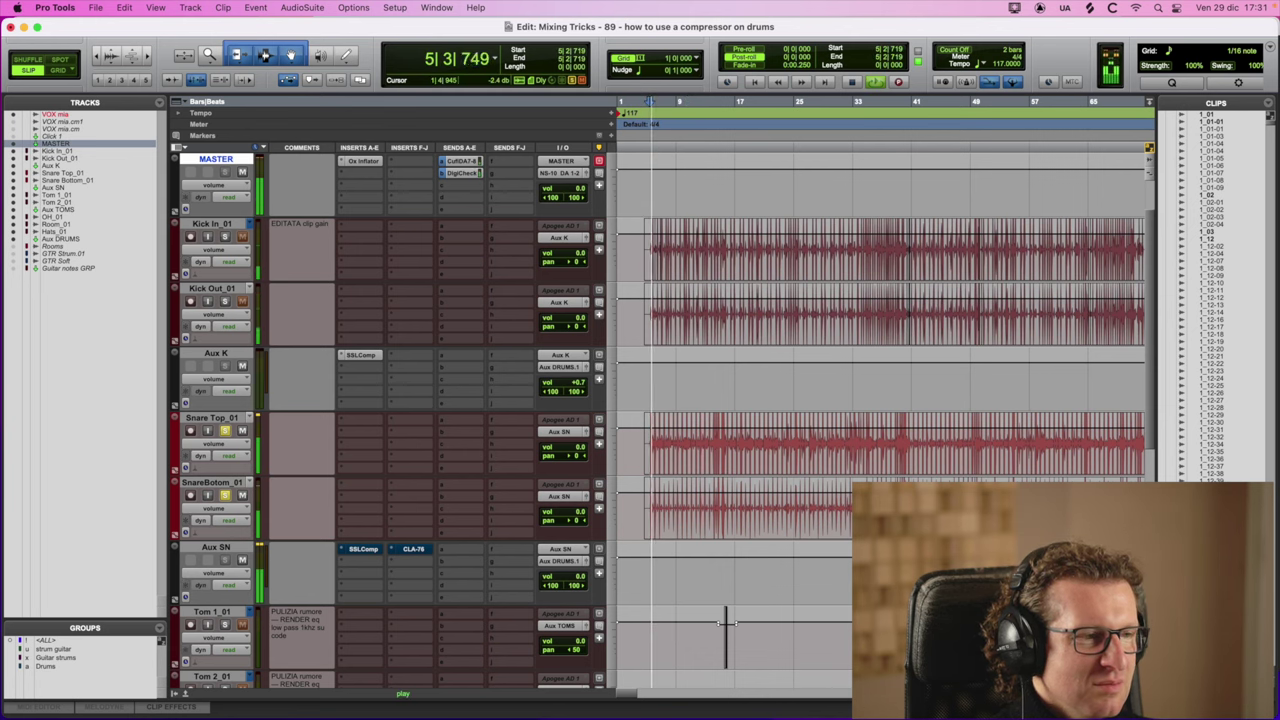
pyautogui.moveTo(536, 716); pyautogui.dragTo(525, 182)
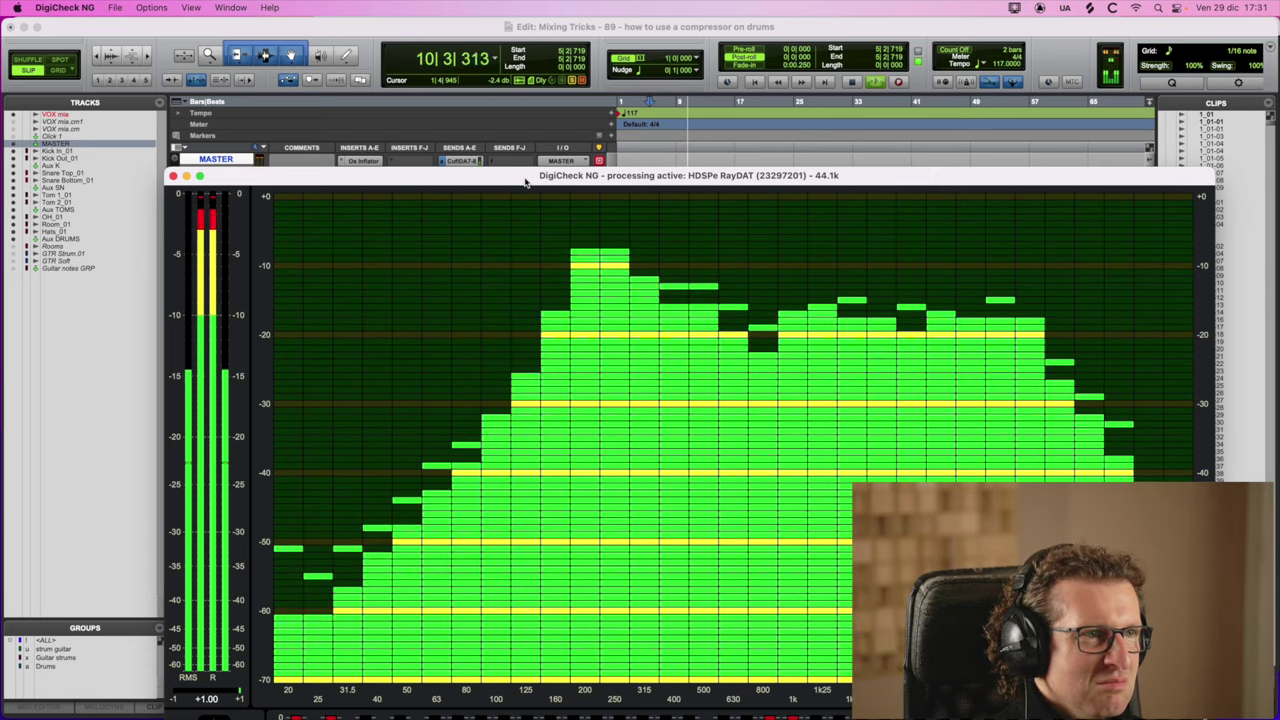
pyautogui.moveTo(525, 182); pyautogui.dragTo(503, 319)
pyautogui.press('super+q')
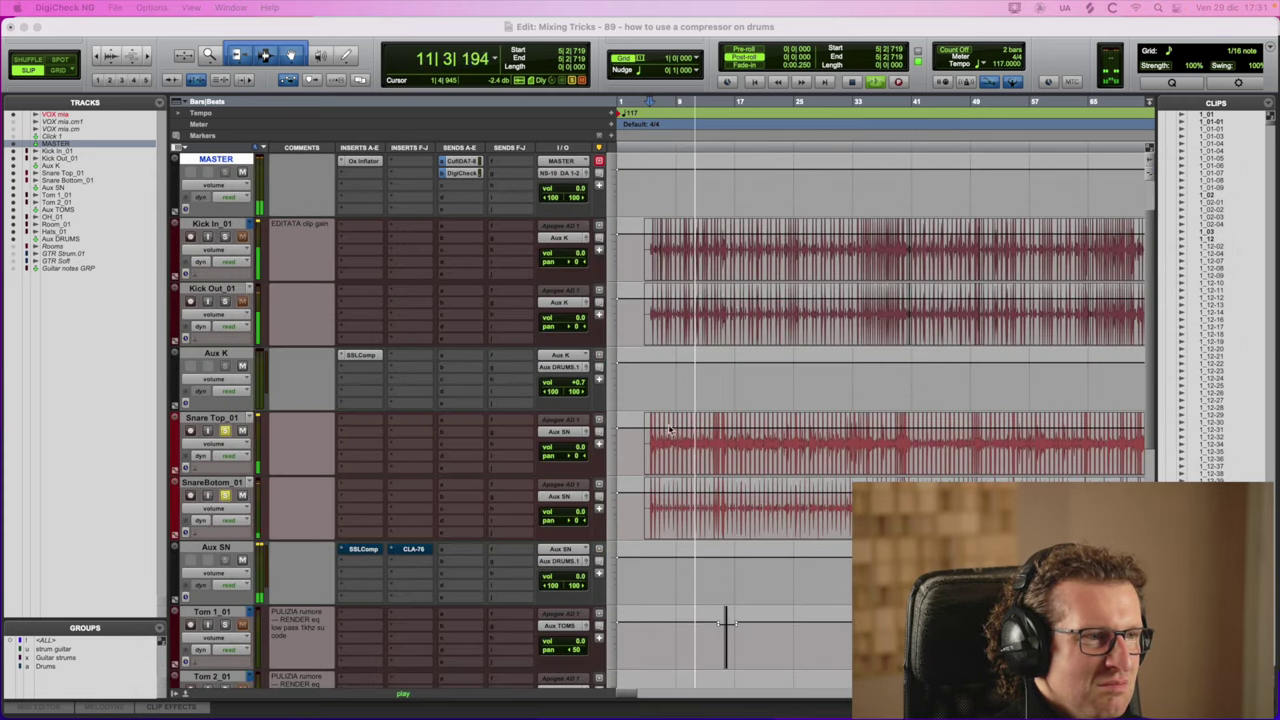
pyautogui.click(657, 392)
pyautogui.press('space')
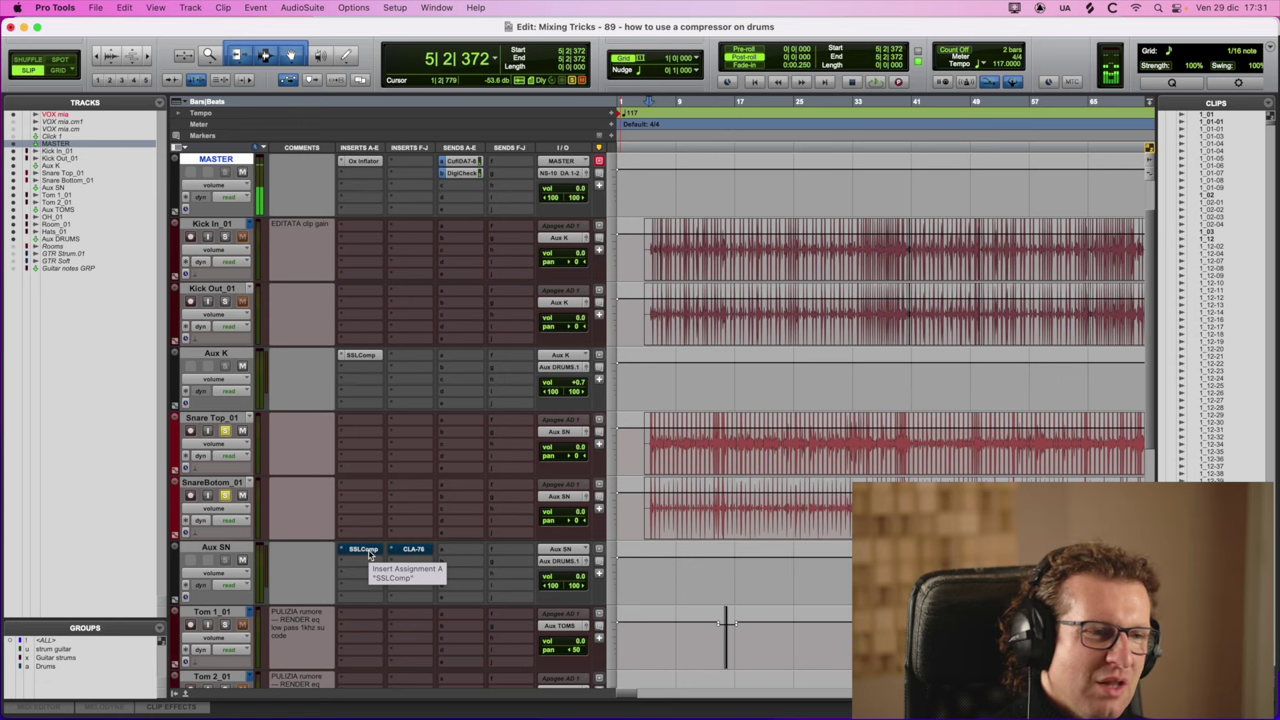
# Open the SSLComp on Aux SN with bypass off, play the snares from bar 5 and move the compressor window aside
pyautogui.click(366, 551)
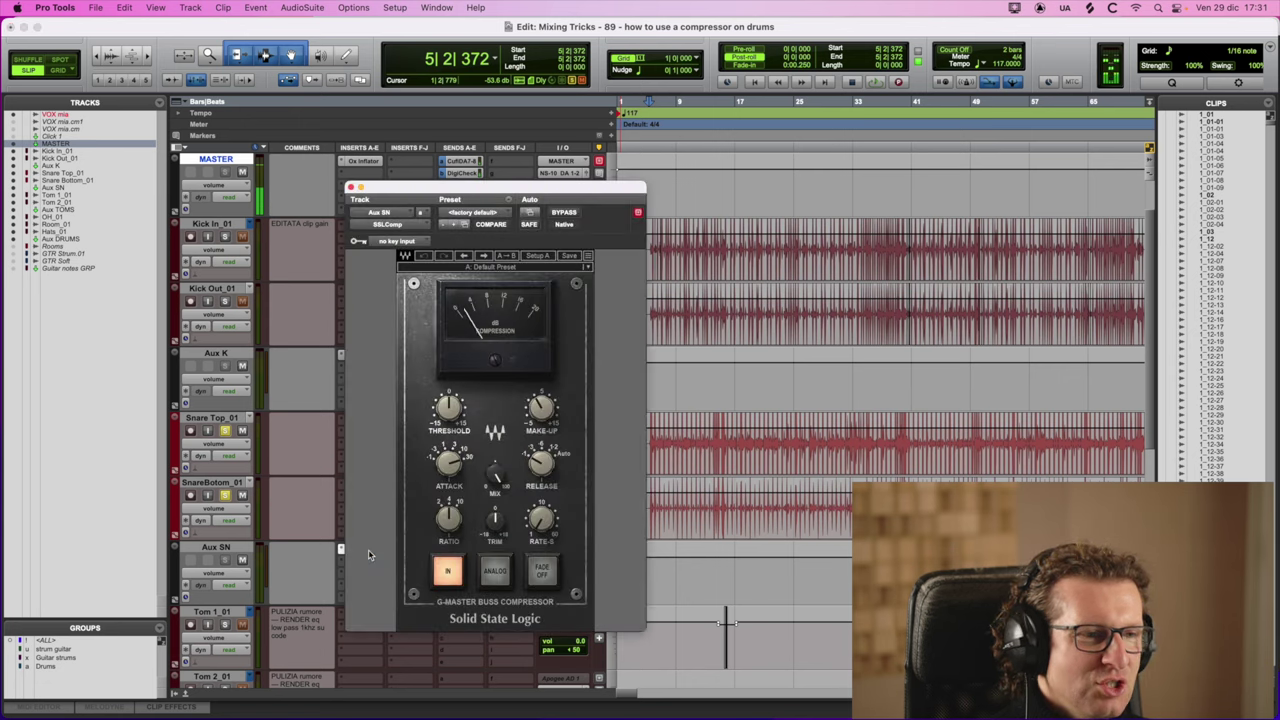
pyautogui.press('space')
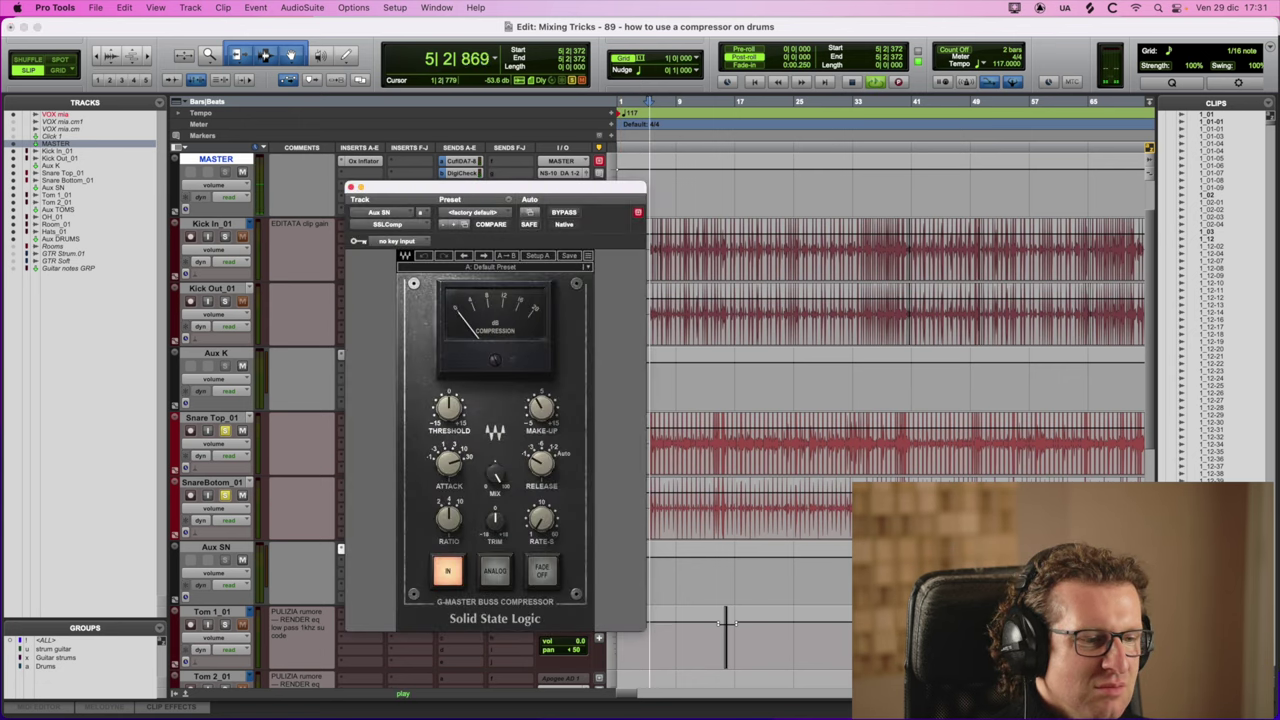
pyautogui.moveTo(502, 186); pyautogui.dragTo(215, 121)
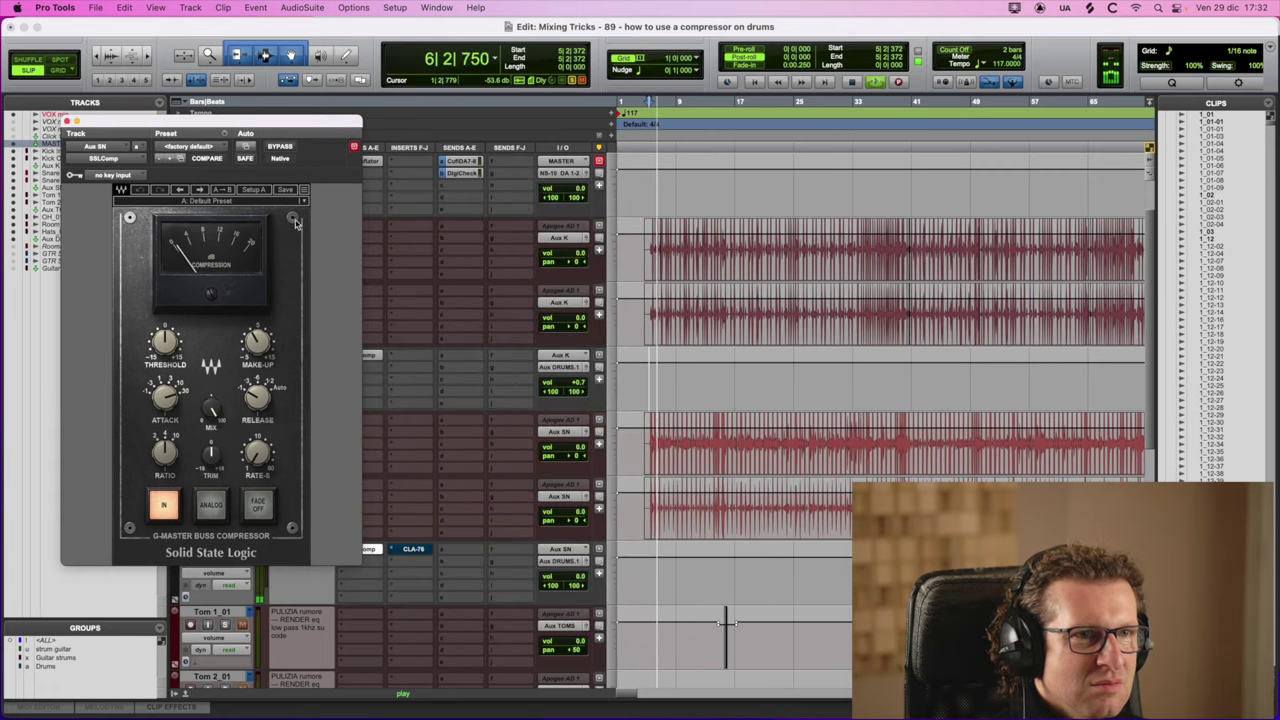
# Switch to DigiCheck NG, place it beside the compressor, examine the compressed snare spectrum, and return to Pro Tools to stop playback
pyautogui.press('super+Tab')
pyautogui.moveTo(638, 132); pyautogui.dragTo(632, 85)
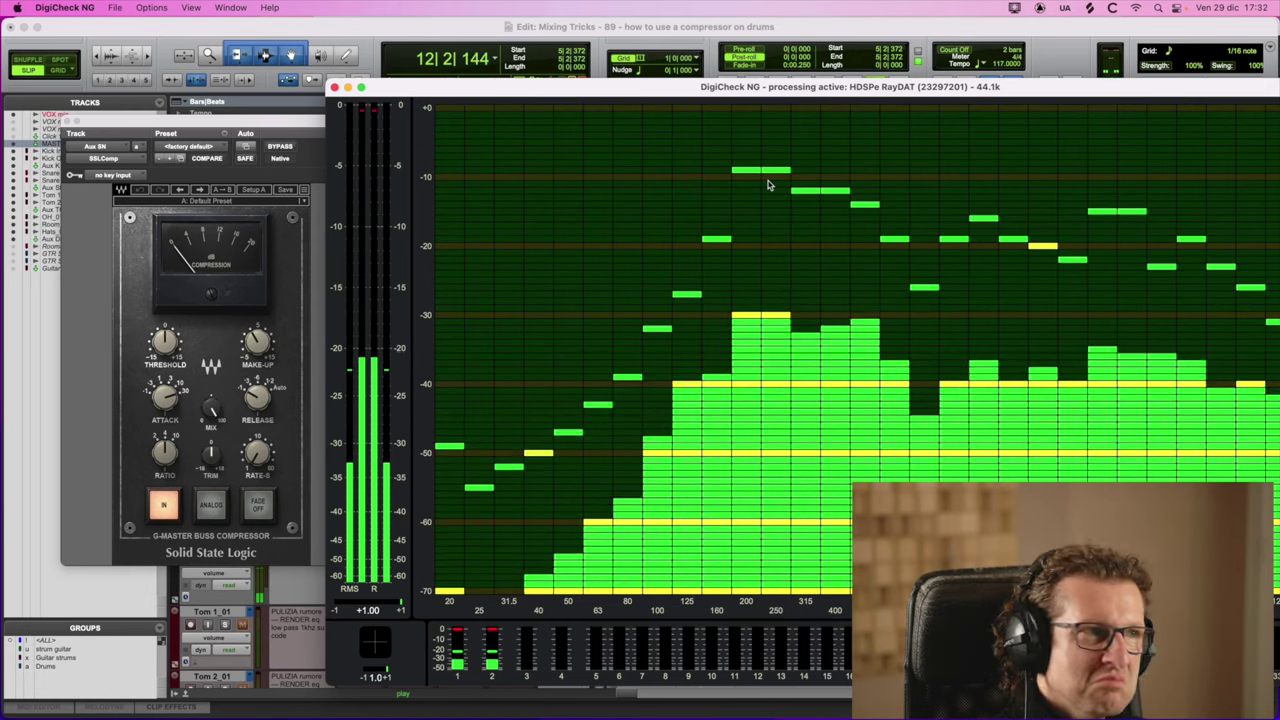
pyautogui.click(350, 32)
pyautogui.press('space')
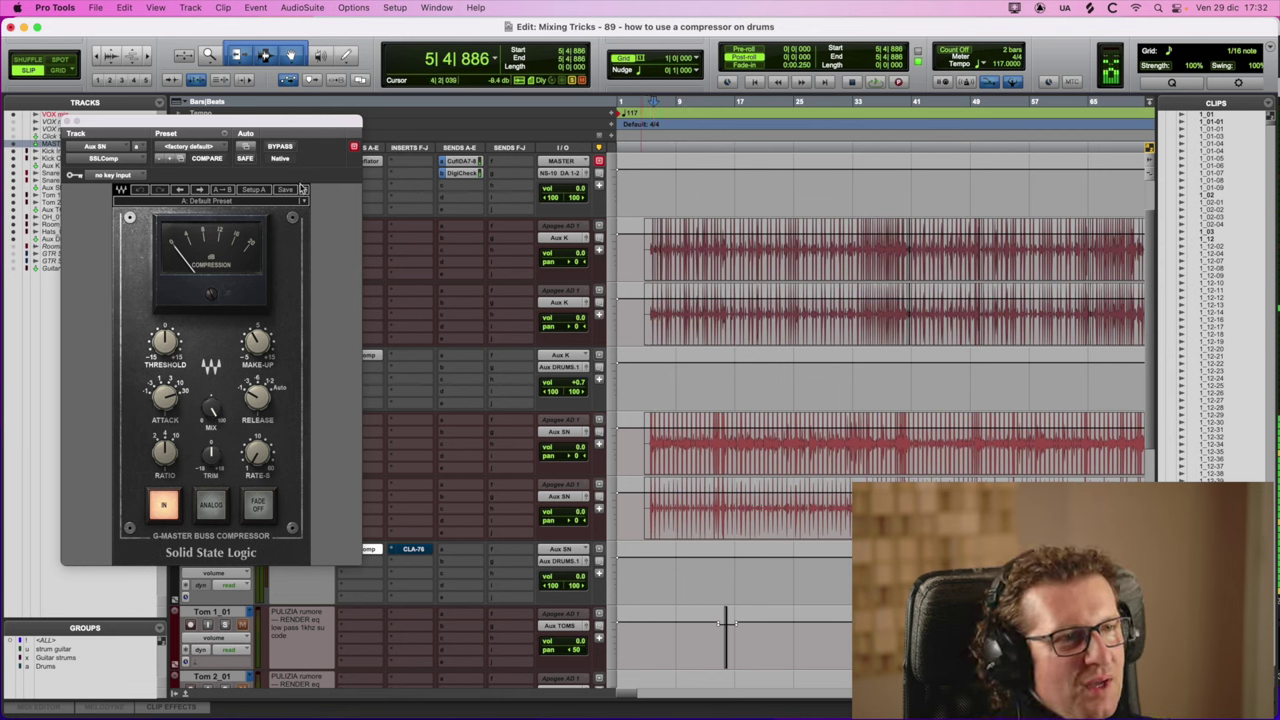
# Play the snares from bar 5 and compare the Aux SN SSLComp bypassed and active
pyautogui.click(279, 147)
pyautogui.press('space')
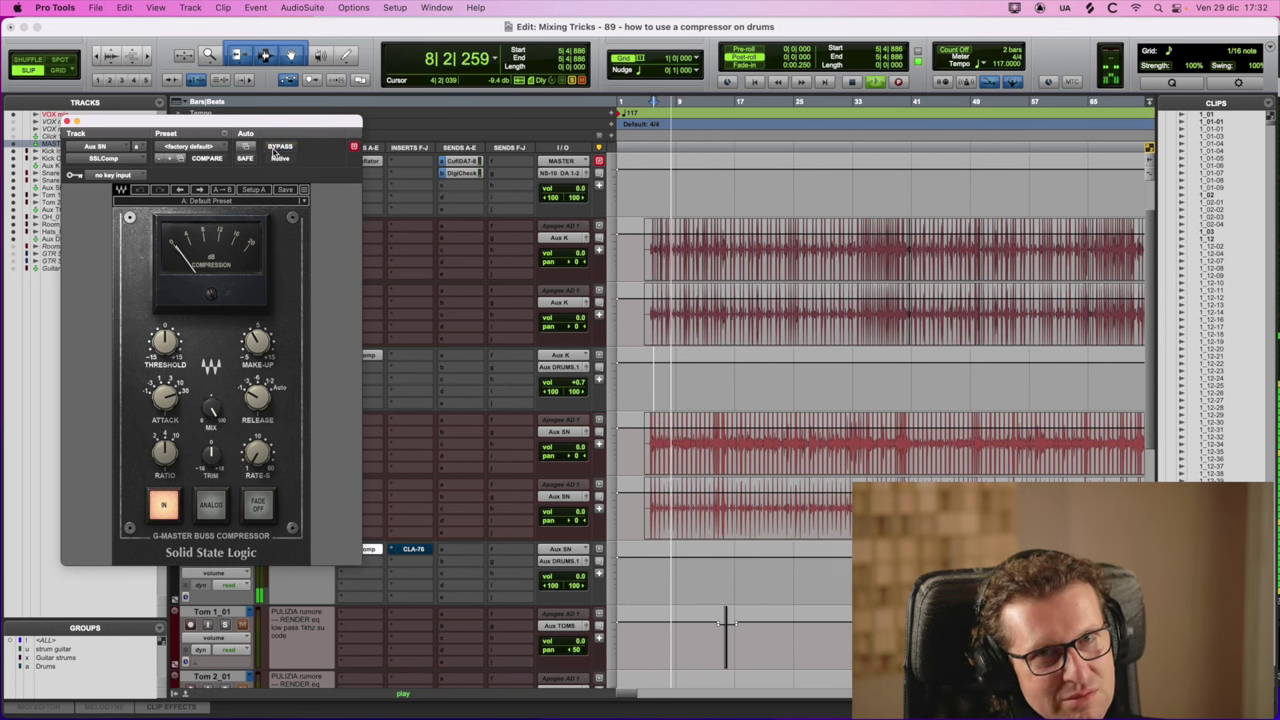
pyautogui.click(276, 148)
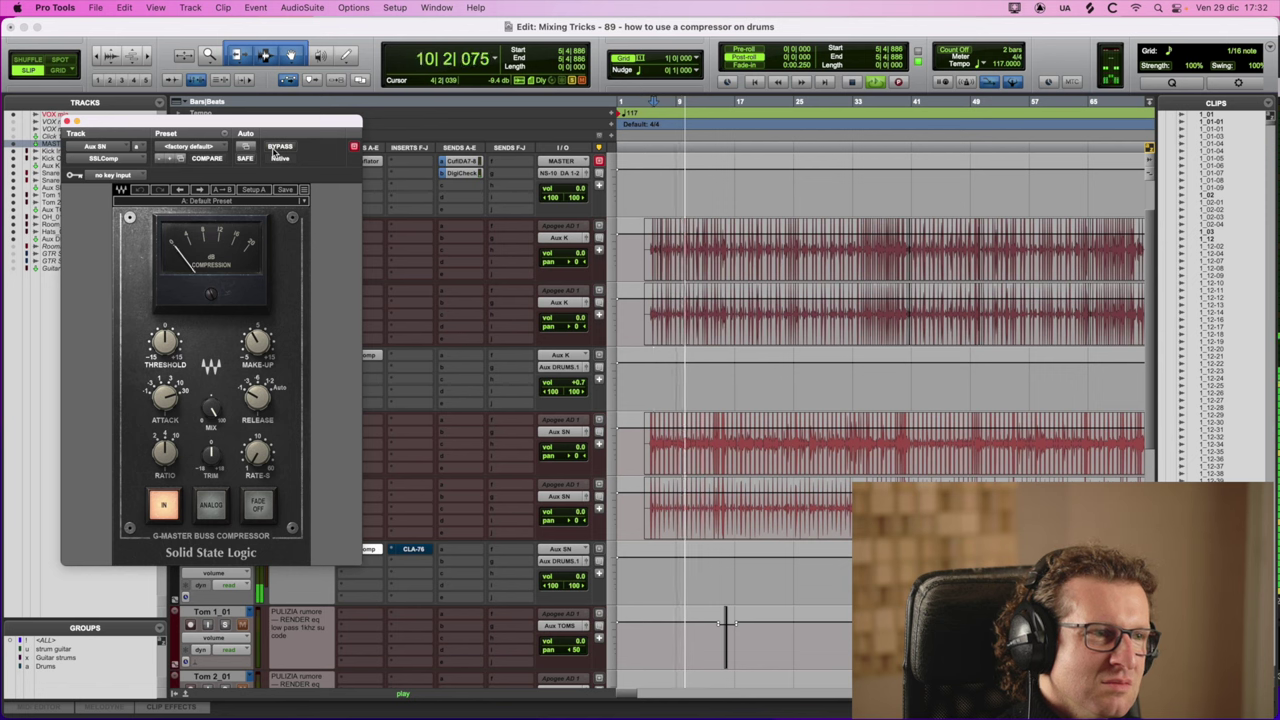
pyautogui.press('space')
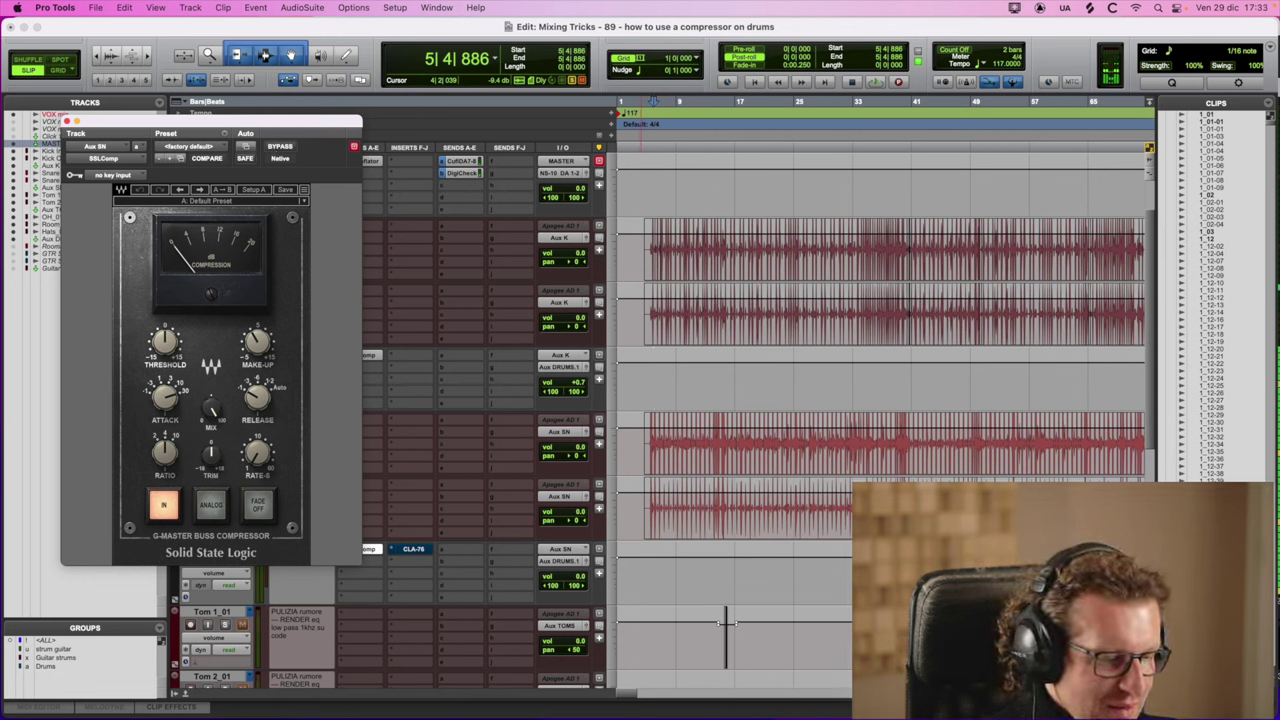
# Bring up DigiCheck NG, widen its level meter section to examine the RMS and peak levels, and move the analyzer out of view
pyautogui.press('super+Tab')
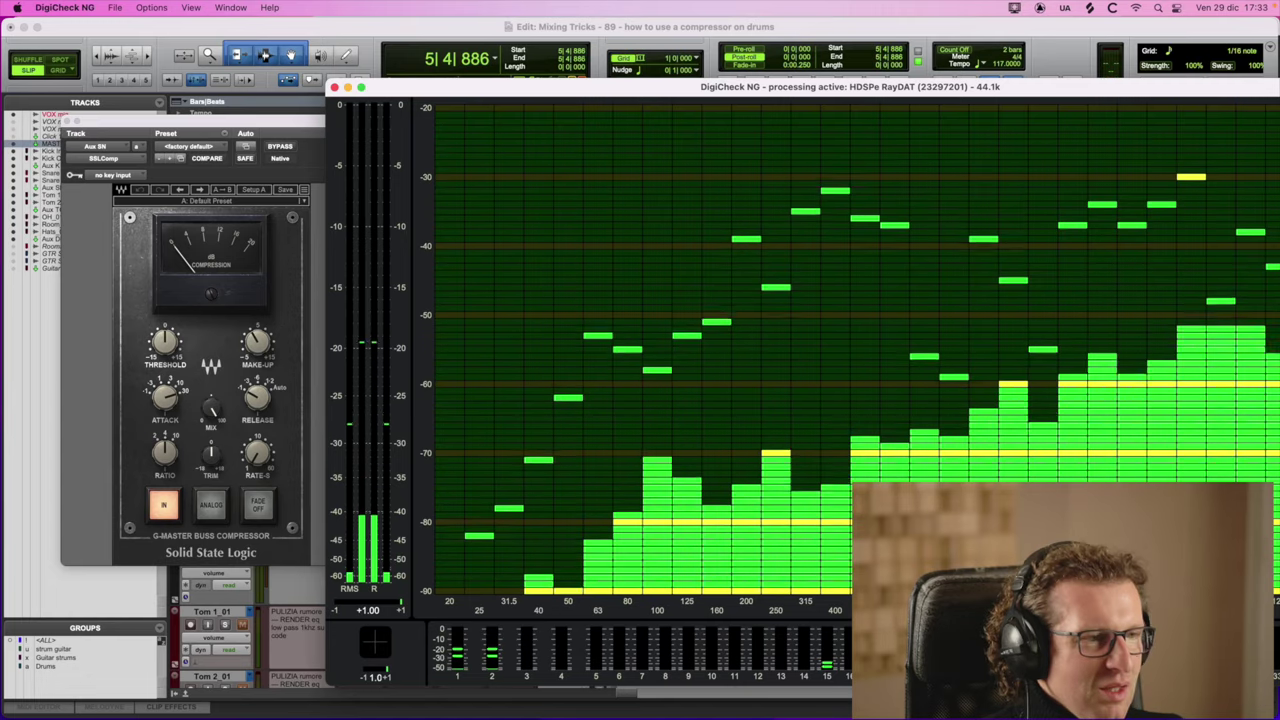
pyautogui.moveTo(617, 94); pyautogui.dragTo(423, 94)
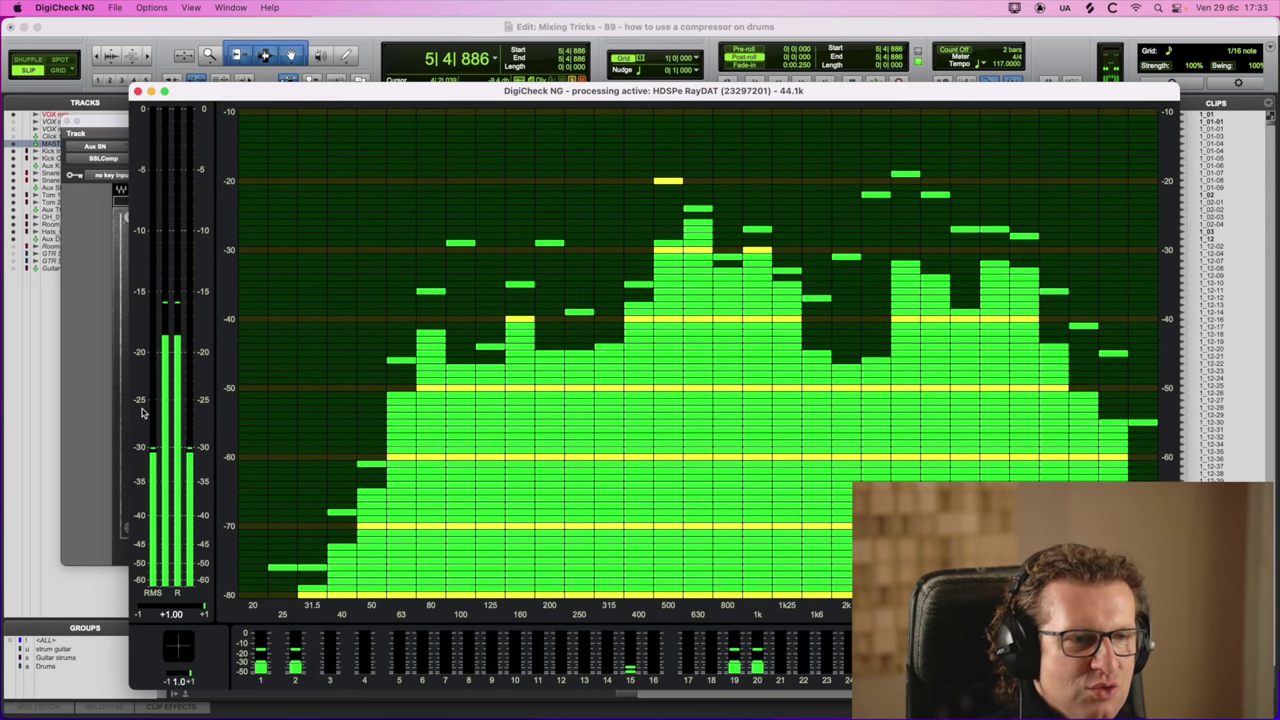
pyautogui.moveTo(213, 414); pyautogui.dragTo(295, 414)
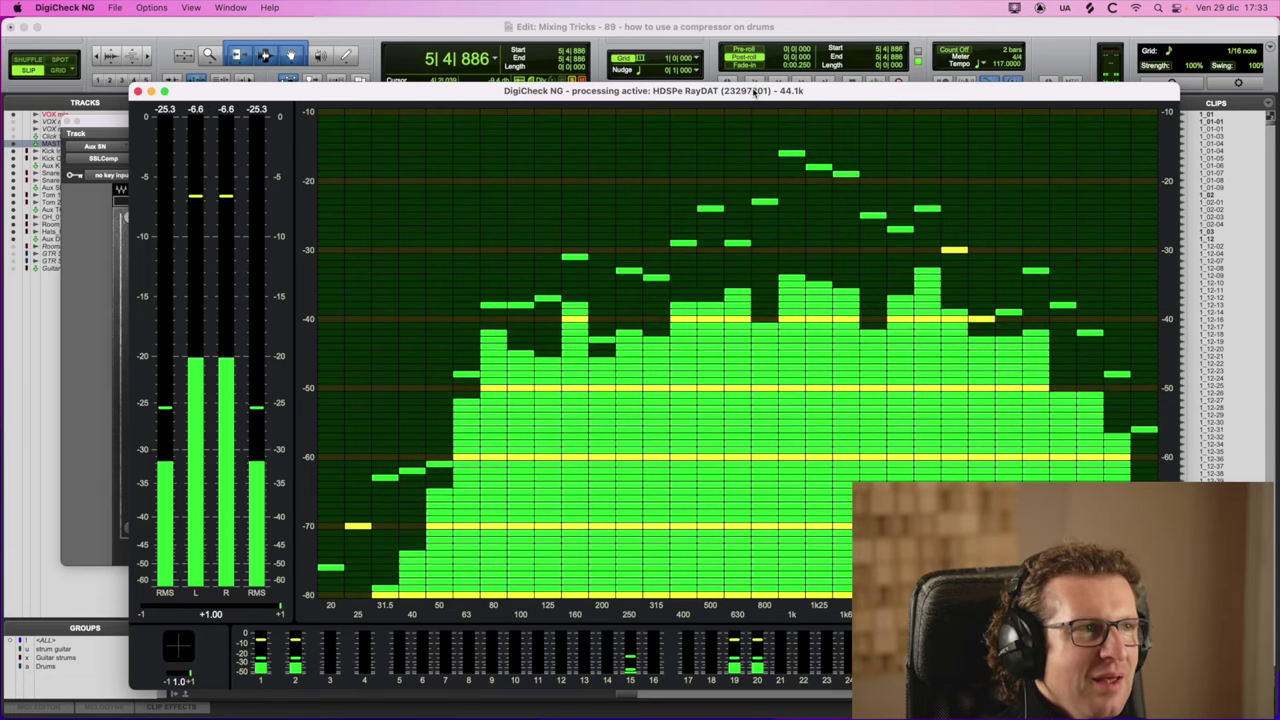
pyautogui.moveTo(755, 91); pyautogui.dragTo(708, 718)
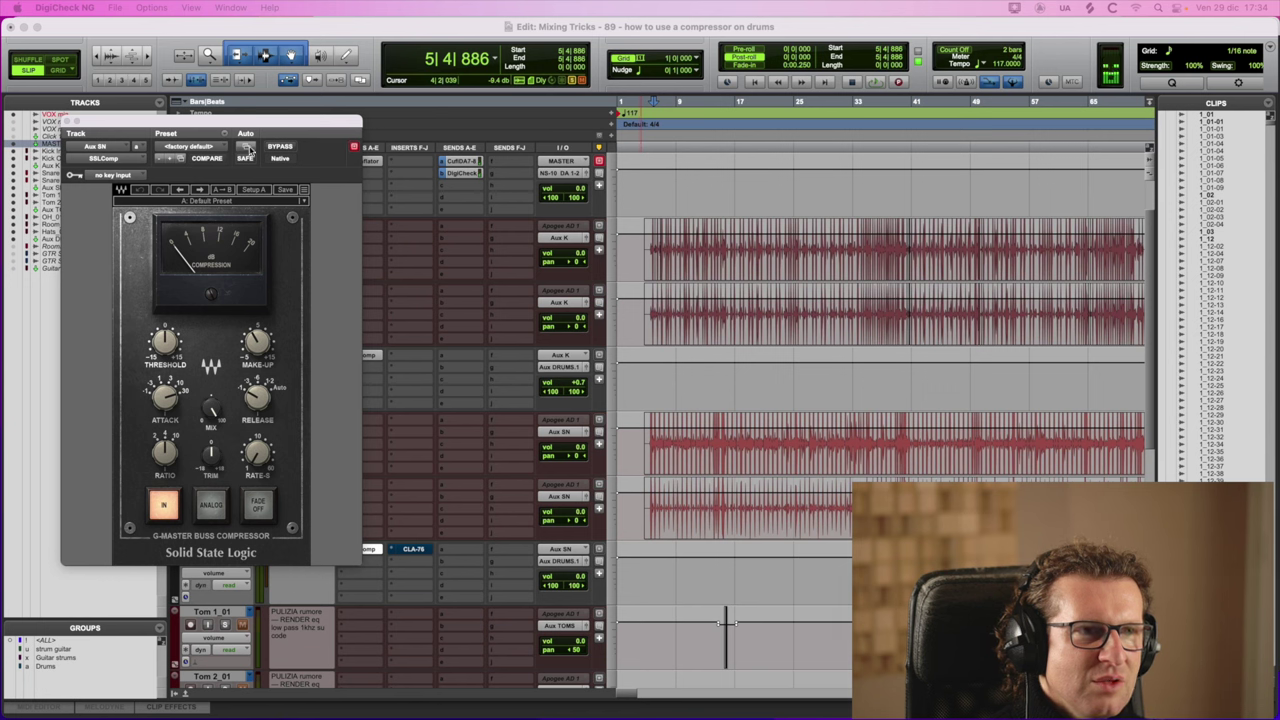
# Close the Aux SN SSLComp window with the compressor left active, and open the CLA-76 insert on Aux SN
pyautogui.click(275, 148)
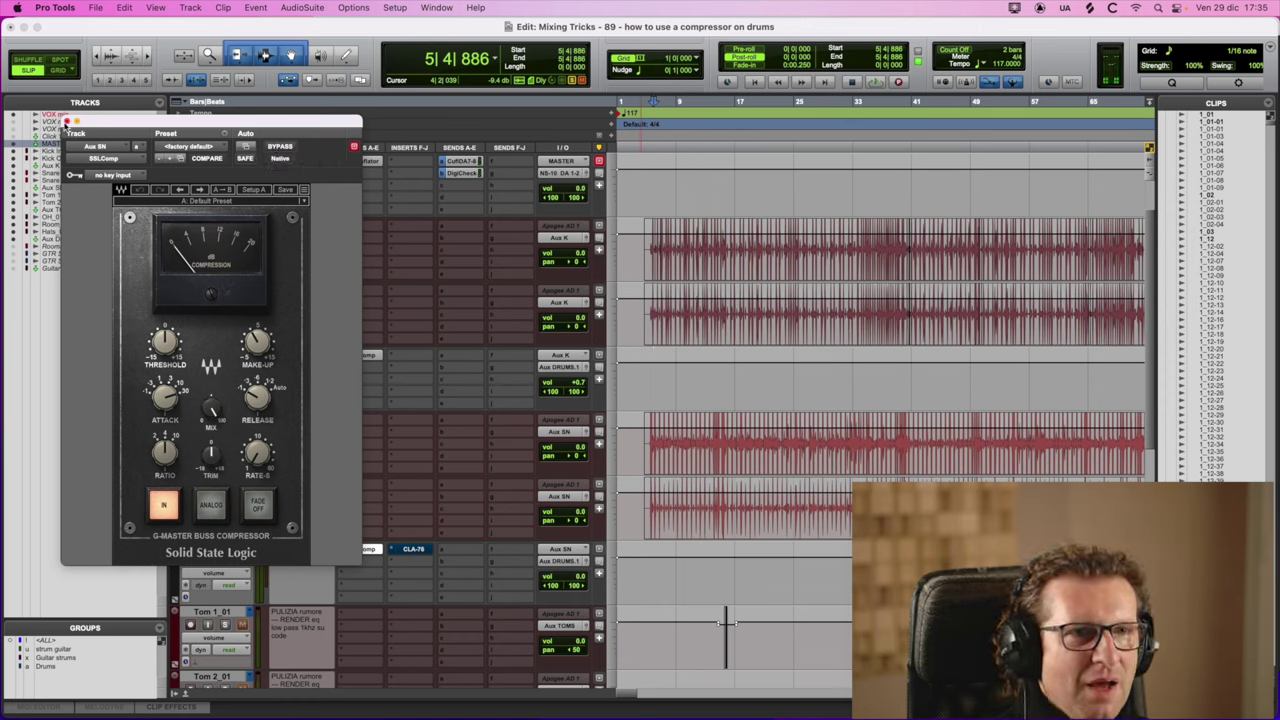
pyautogui.click(67, 121)
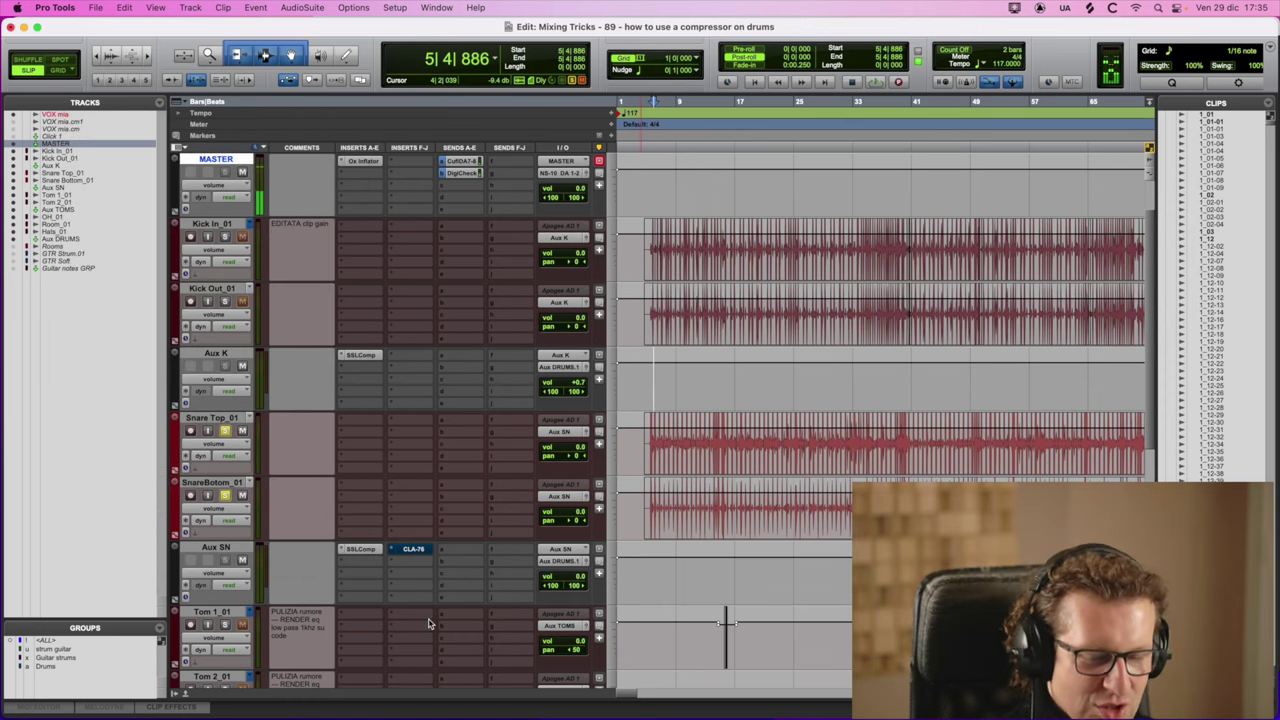
pyautogui.click(362, 550)
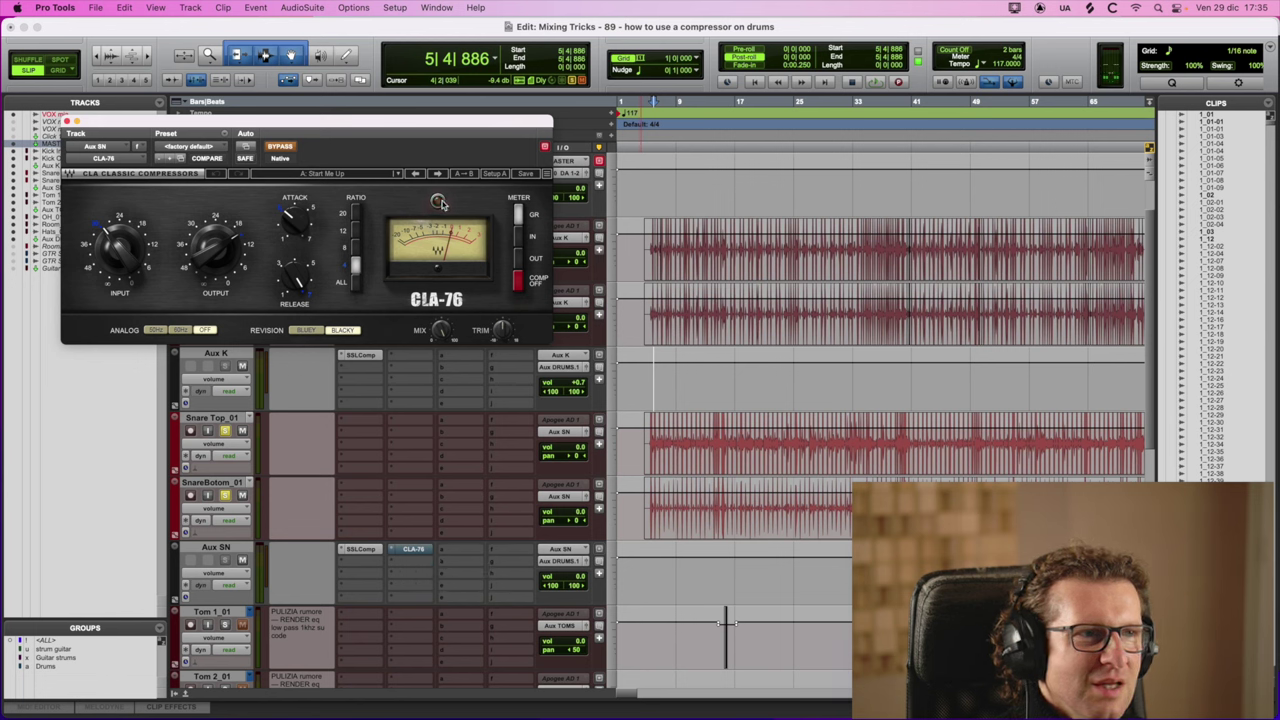
# Play the snares from bar 6 with the CLA-76 bypassed, comparing the Aux SN SSLComp bypassed and active
pyautogui.click(658, 380)
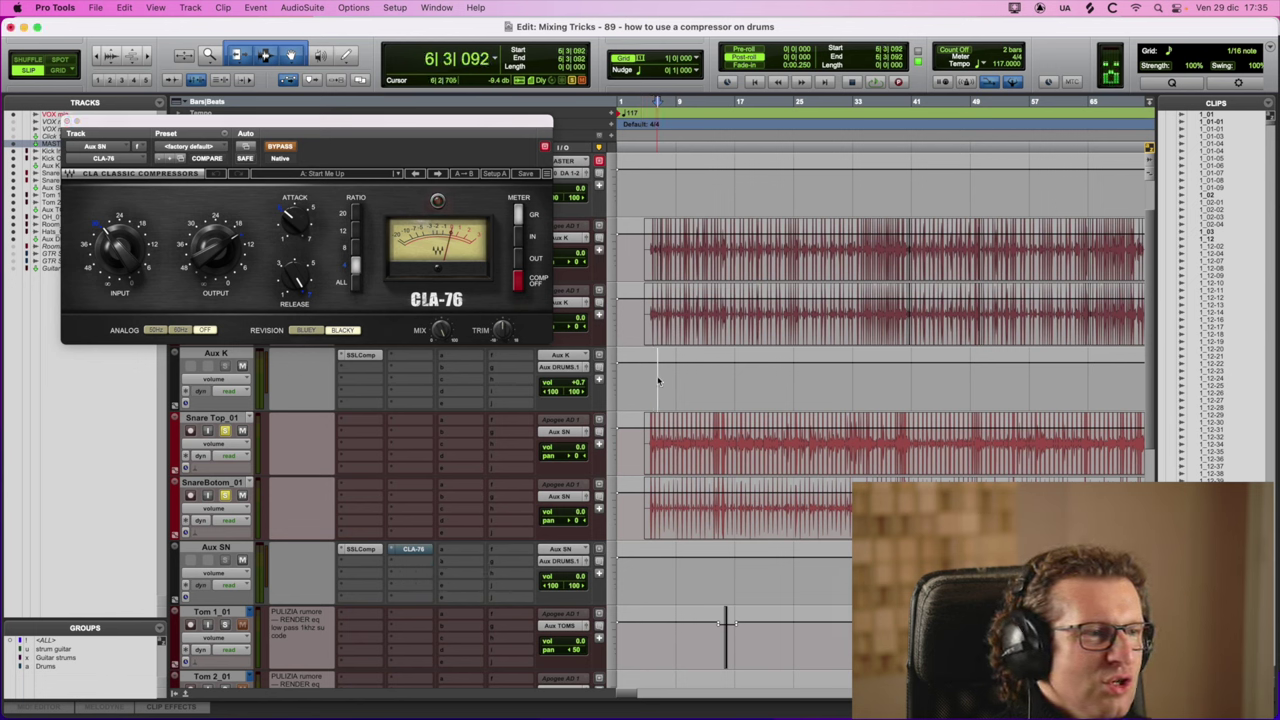
pyautogui.keyDown('super'); pyautogui.click(362, 549); pyautogui.keyUp('super')
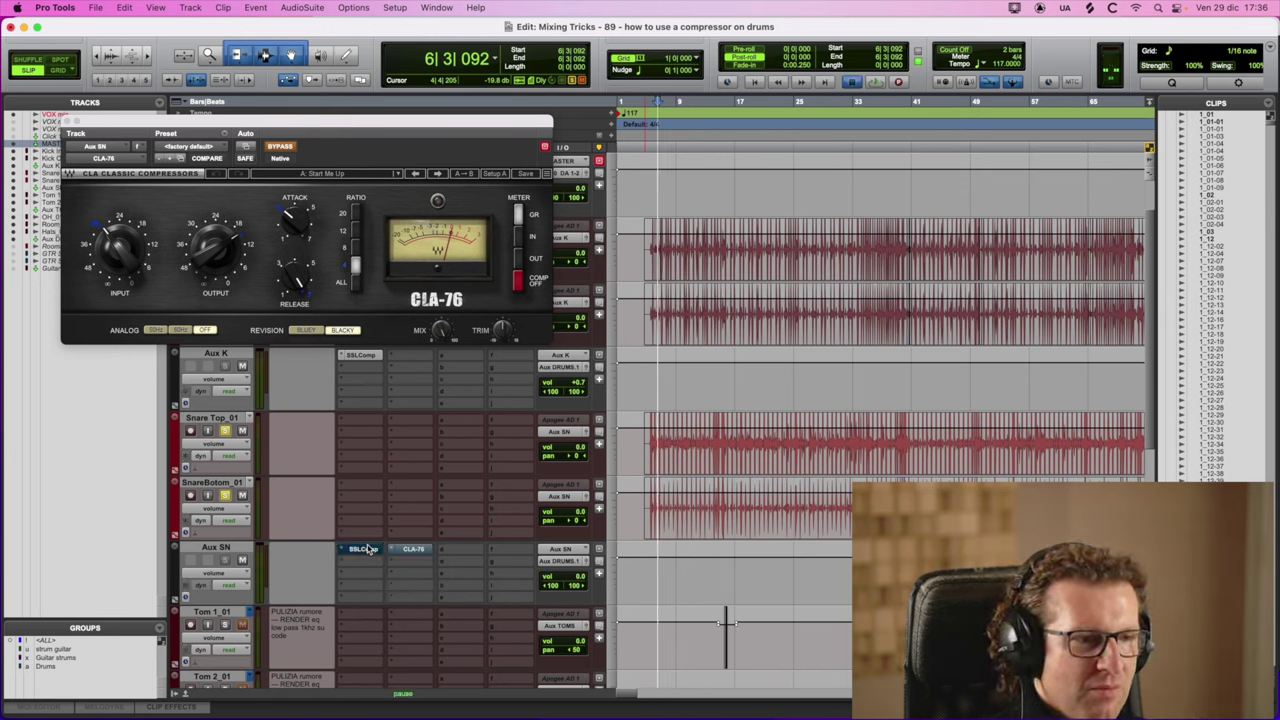
pyautogui.press('space')
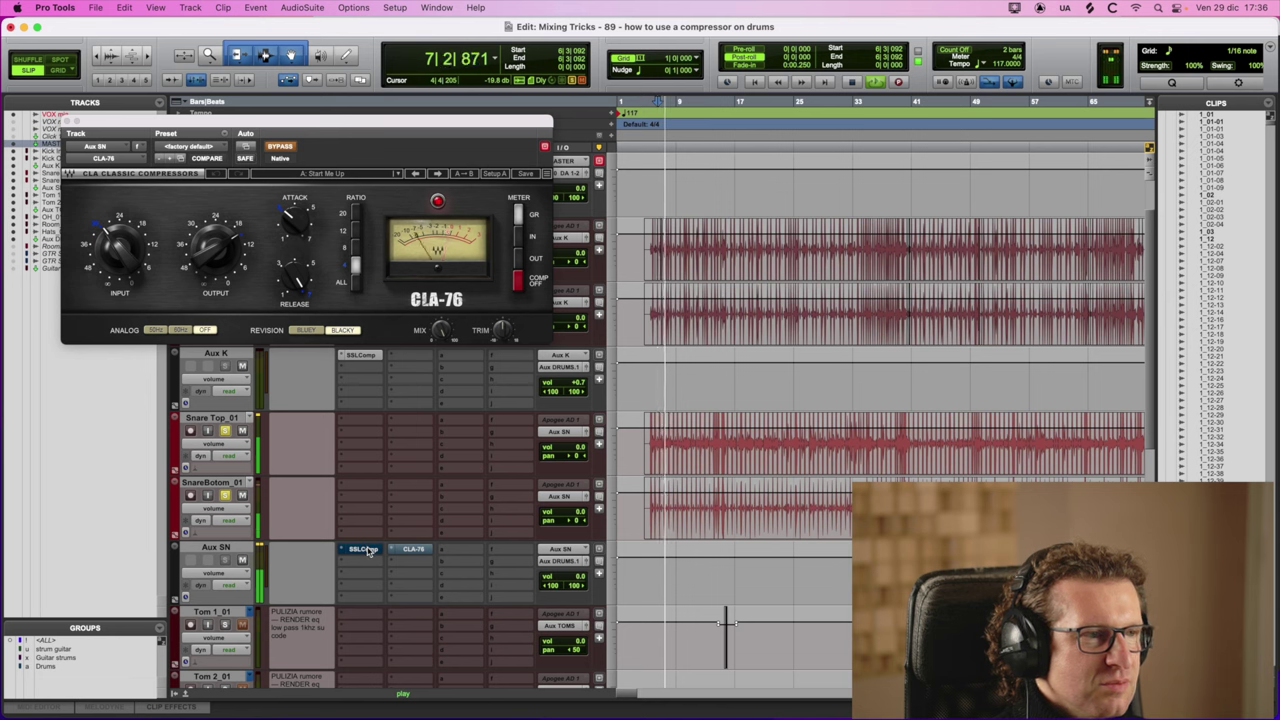
pyautogui.keyDown('super'); pyautogui.click(364, 549); pyautogui.keyUp('super')
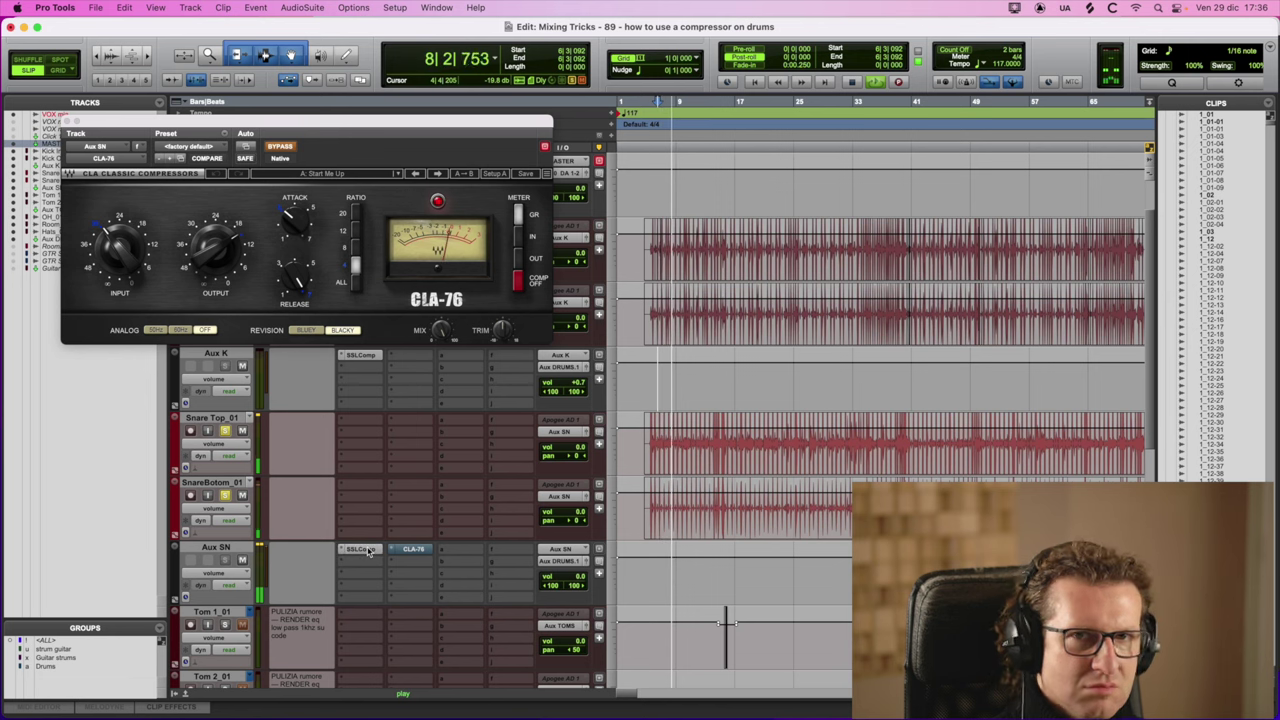
# Bypass the SSLComp and activate the CLA-76 on Aux SN to hear it on the snares, and stop playback
pyautogui.keyDown('super'); pyautogui.click(364, 549); pyautogui.keyUp('super')
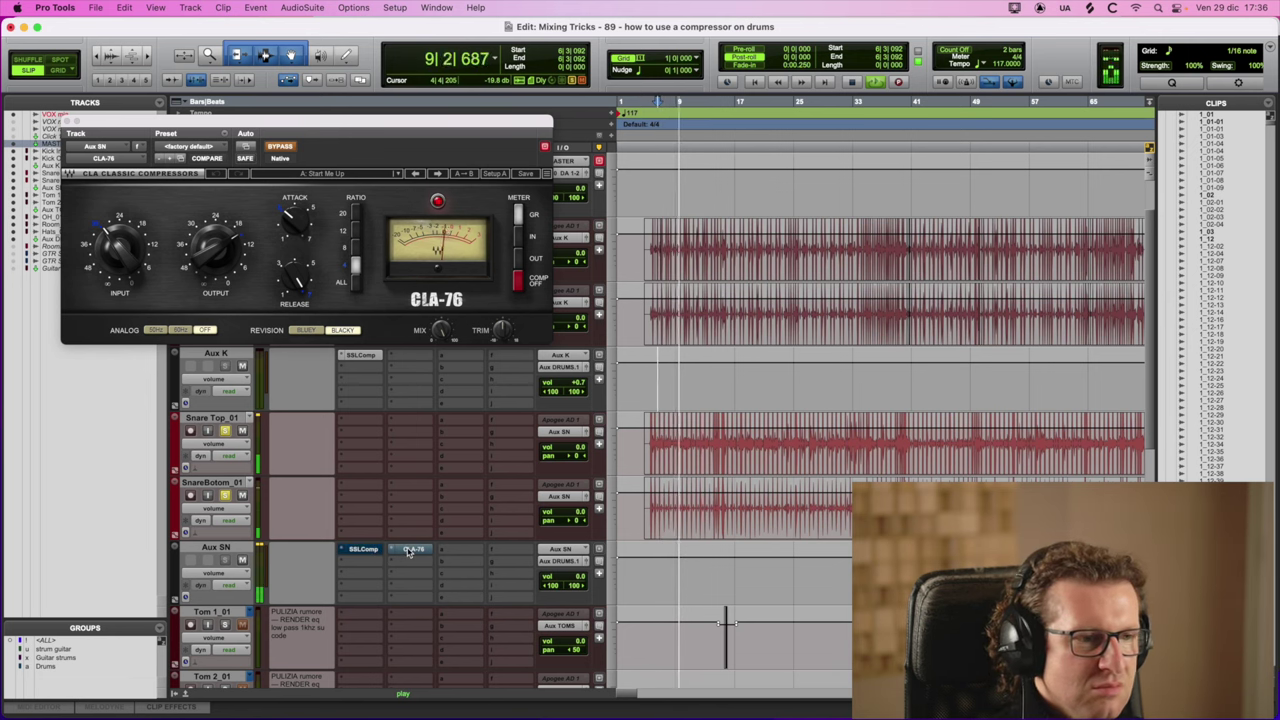
pyautogui.keyDown('super'); pyautogui.click(409, 549); pyautogui.keyUp('super')
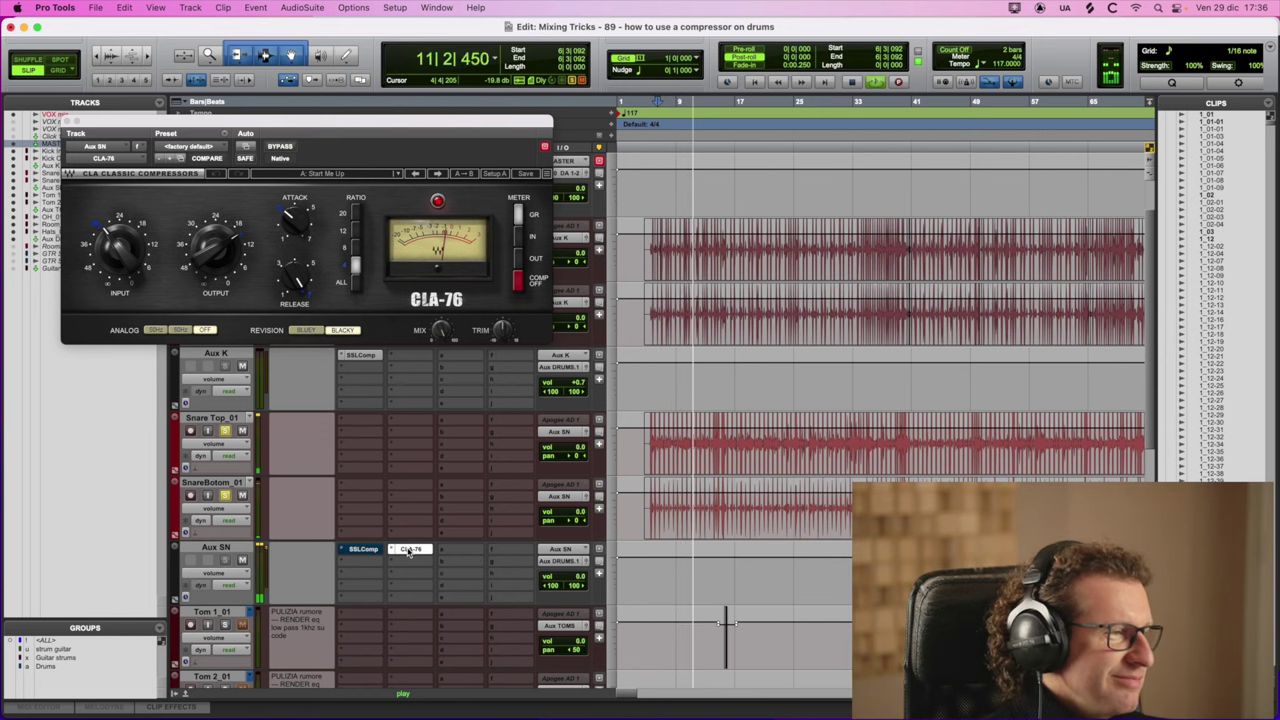
pyautogui.press('space')
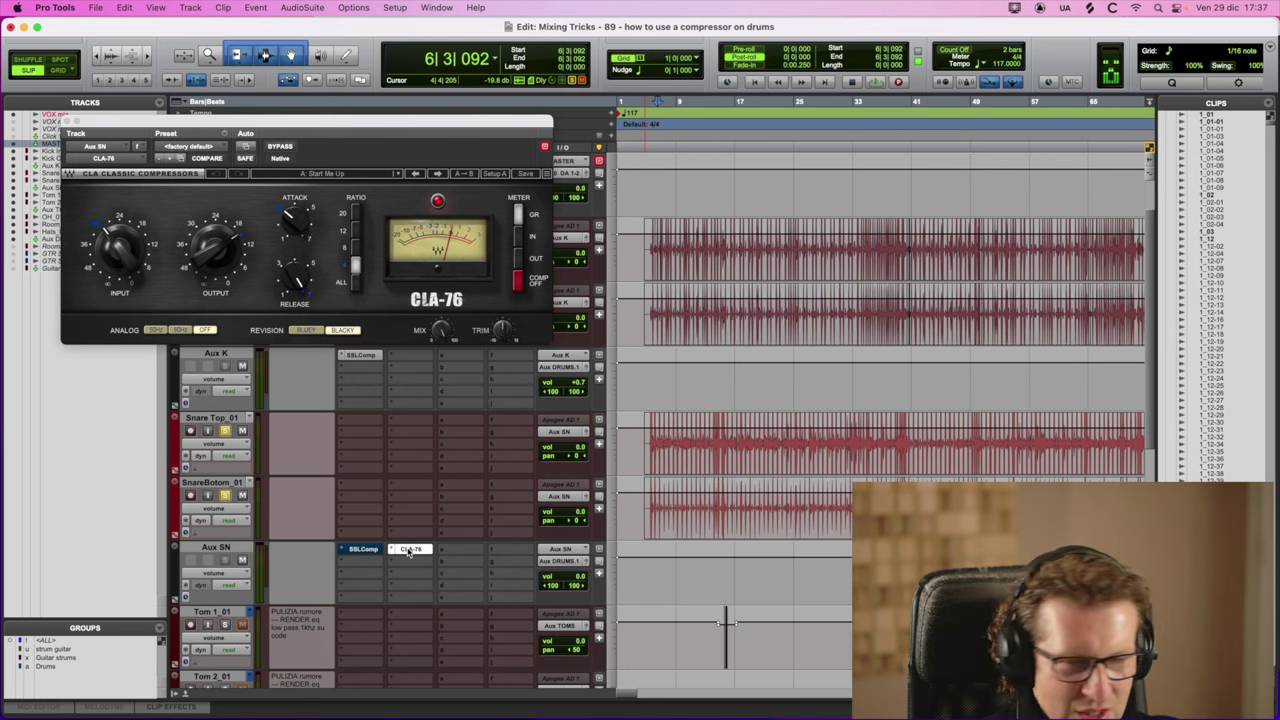
# Play the snares from bar 6, comparing the uncompressed signal, the CLA-76 and the SSLComp on Aux SN, and stop playback
pyautogui.keyDown('super'); pyautogui.click(409, 550); pyautogui.keyUp('super')
pyautogui.press('space')
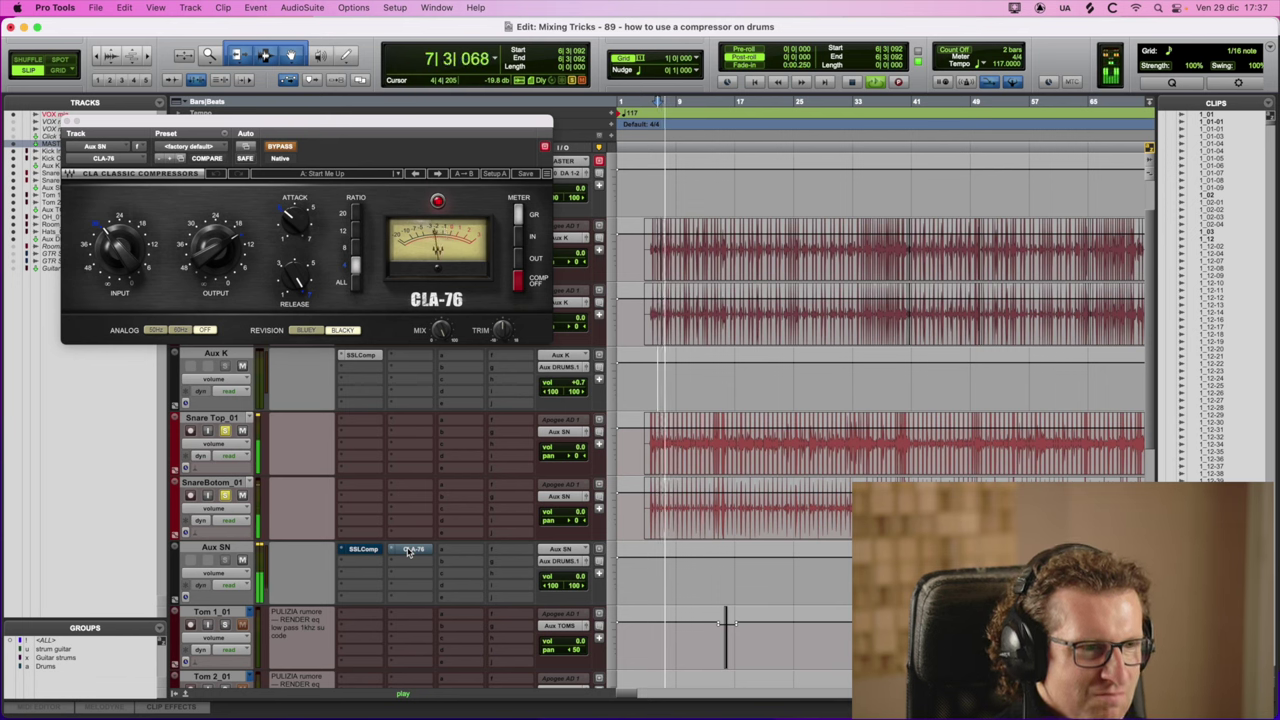
pyautogui.keyDown('super'); pyautogui.click(409, 550); pyautogui.keyUp('super')
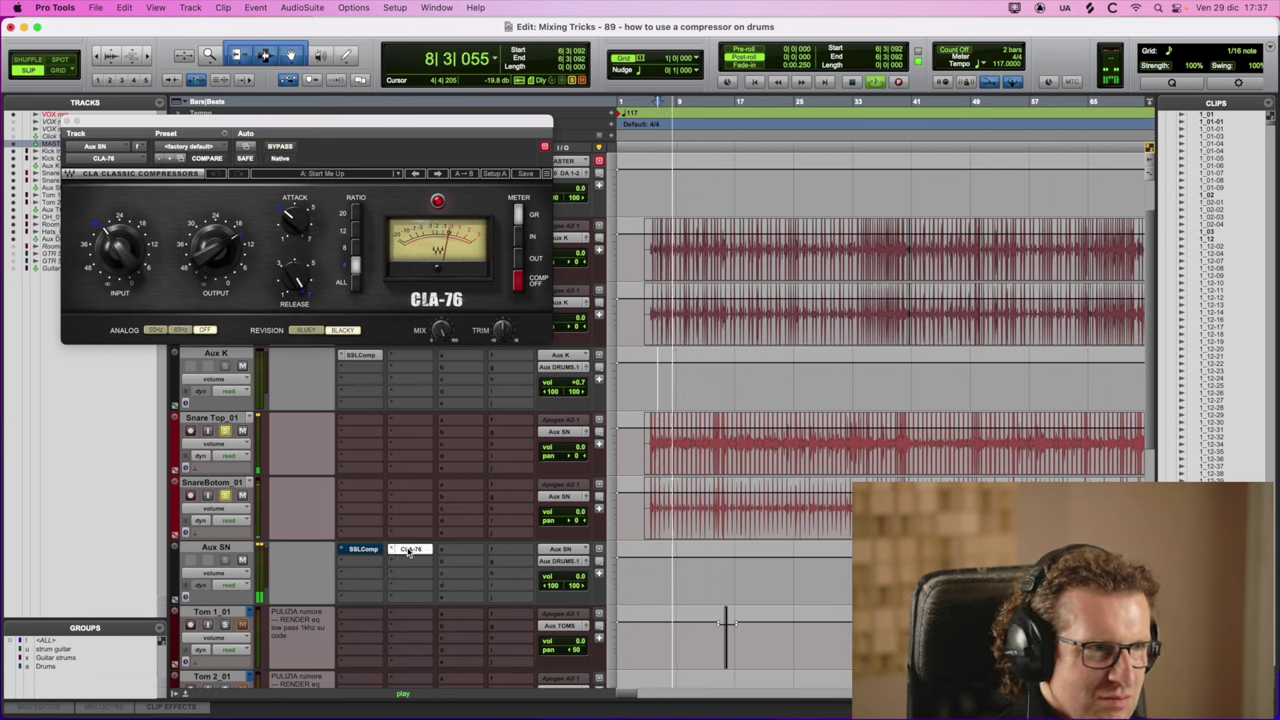
pyautogui.keyDown('super'); pyautogui.click(409, 550); pyautogui.keyUp('super')
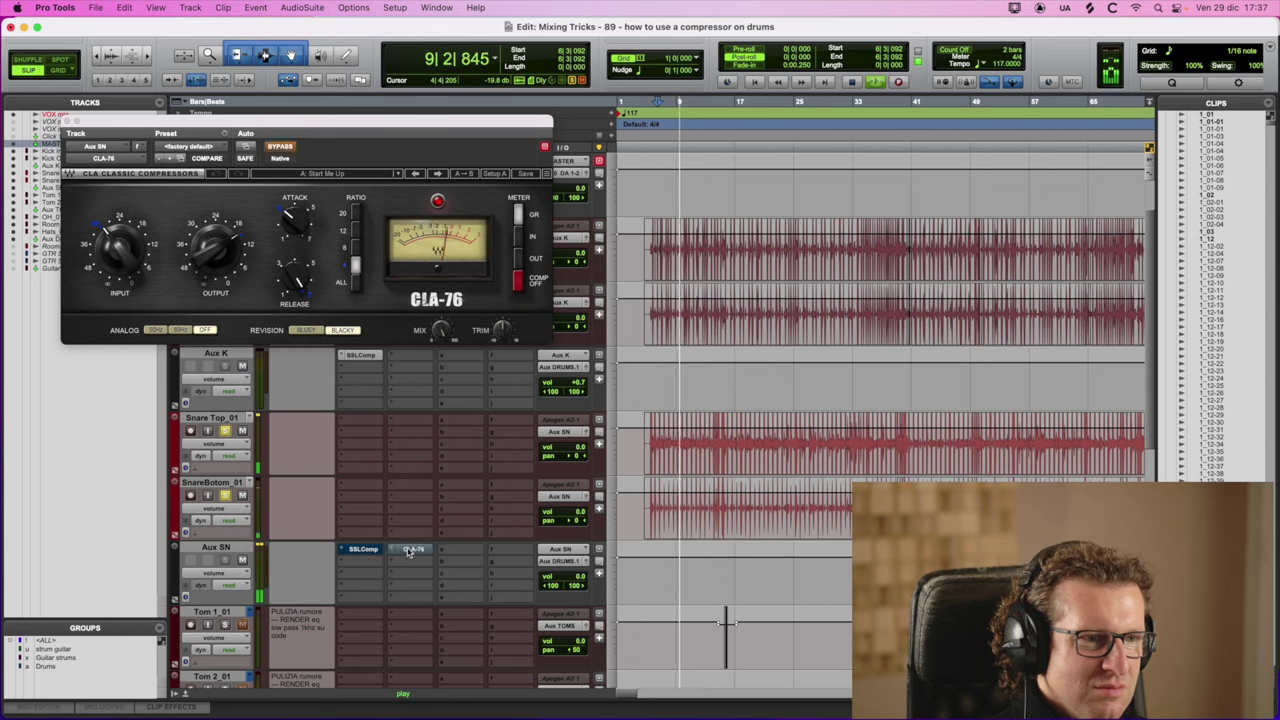
pyautogui.keyDown('super'); pyautogui.click(368, 552); pyautogui.keyUp('super')
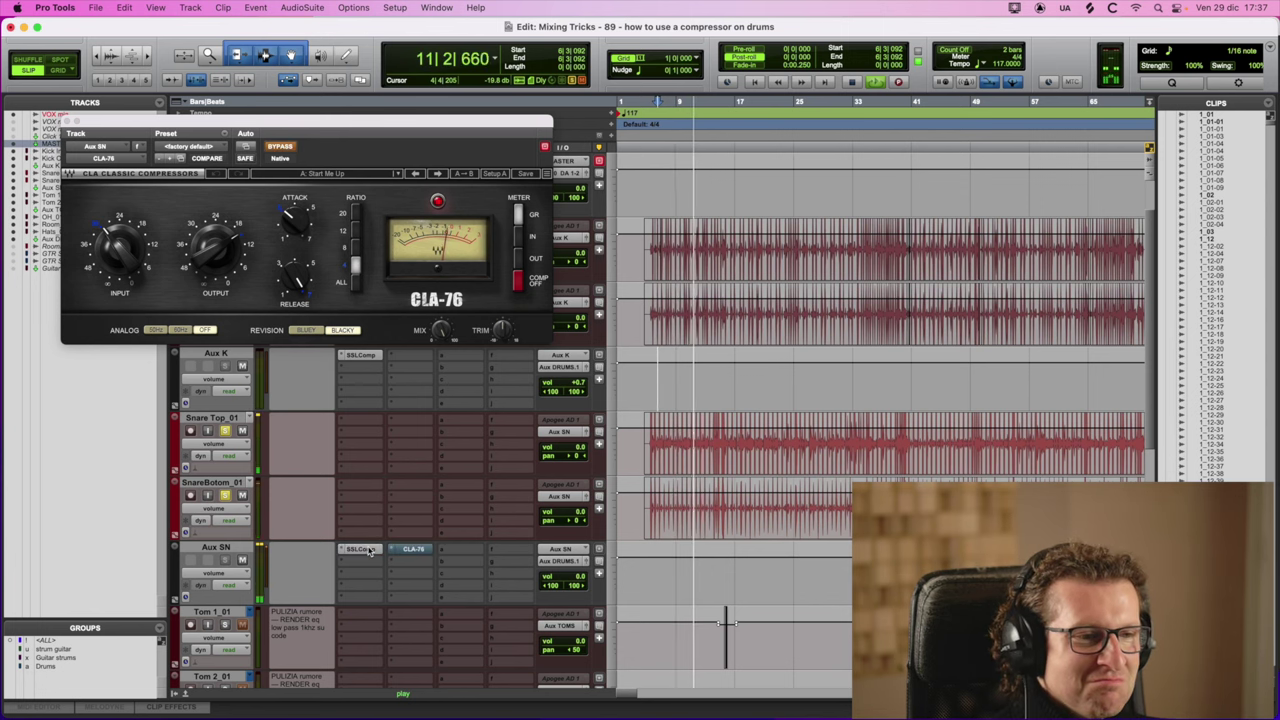
pyautogui.press('space')
# Bring up the Aux SN SSLComp and CLA-76 settings, leaving the SSLComp bypassed and the CLA-76 active
pyautogui.click(368, 552)
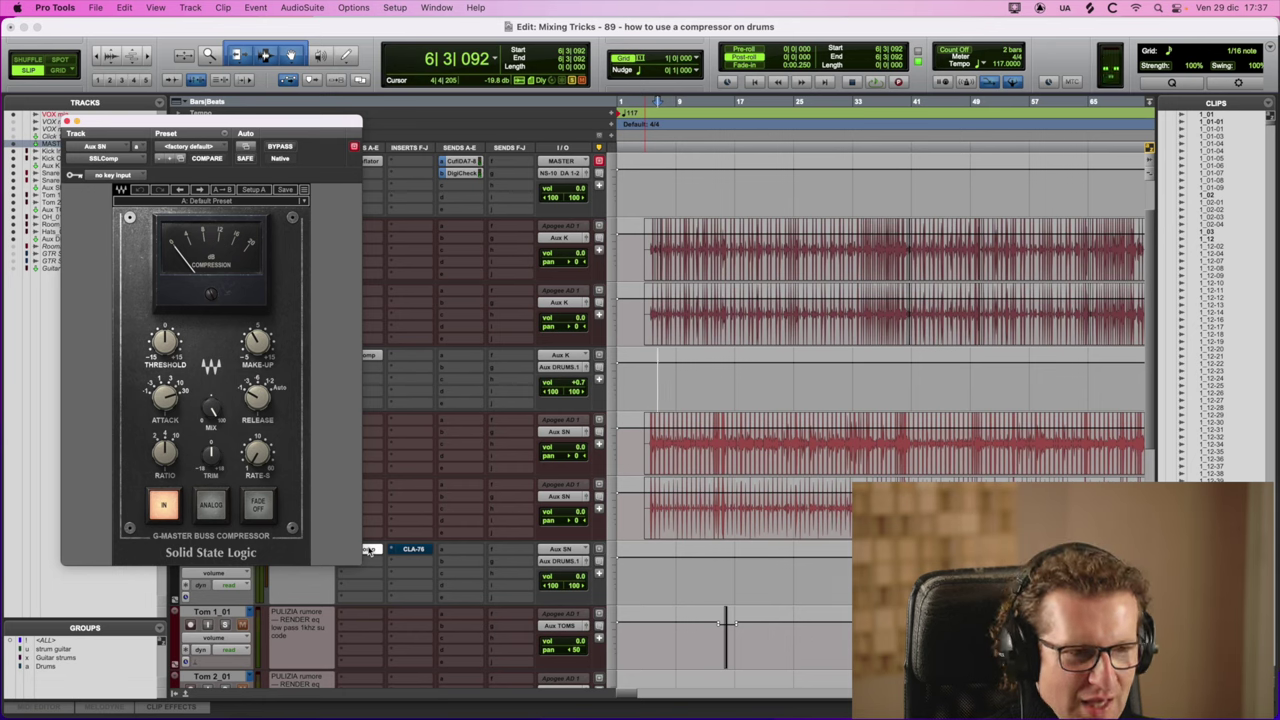
pyautogui.click(411, 550)
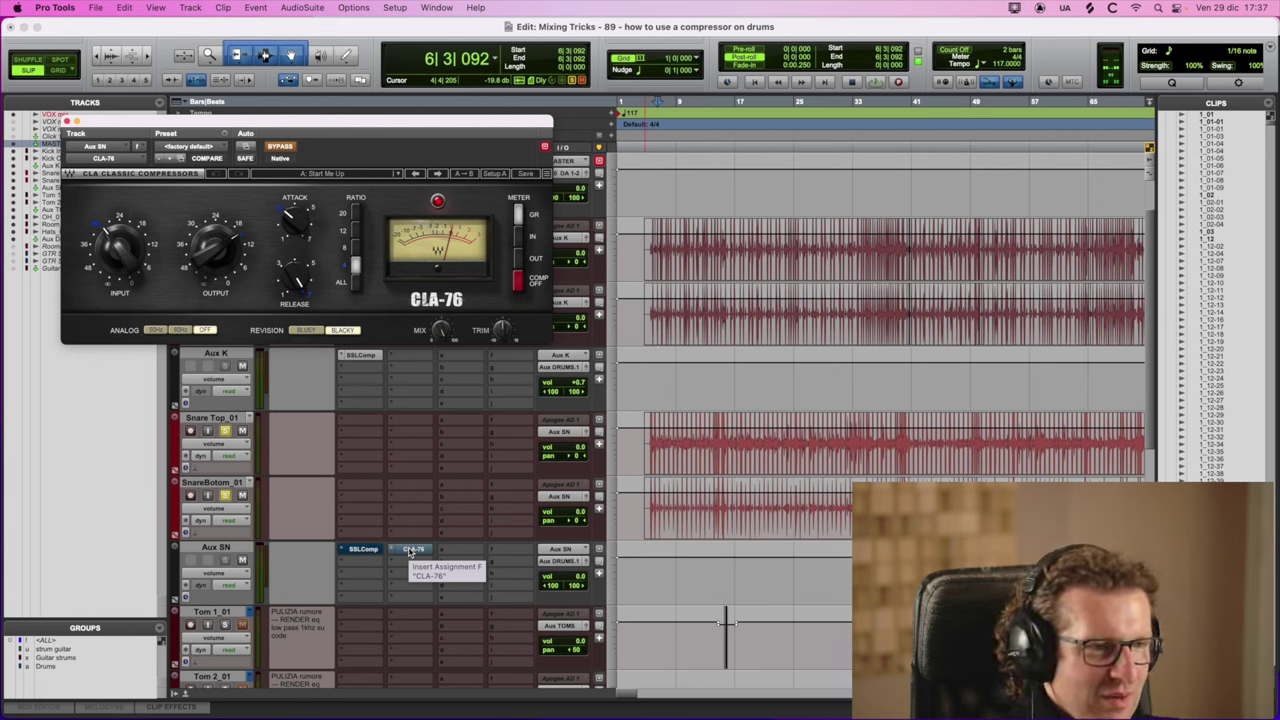
pyautogui.click(410, 551)
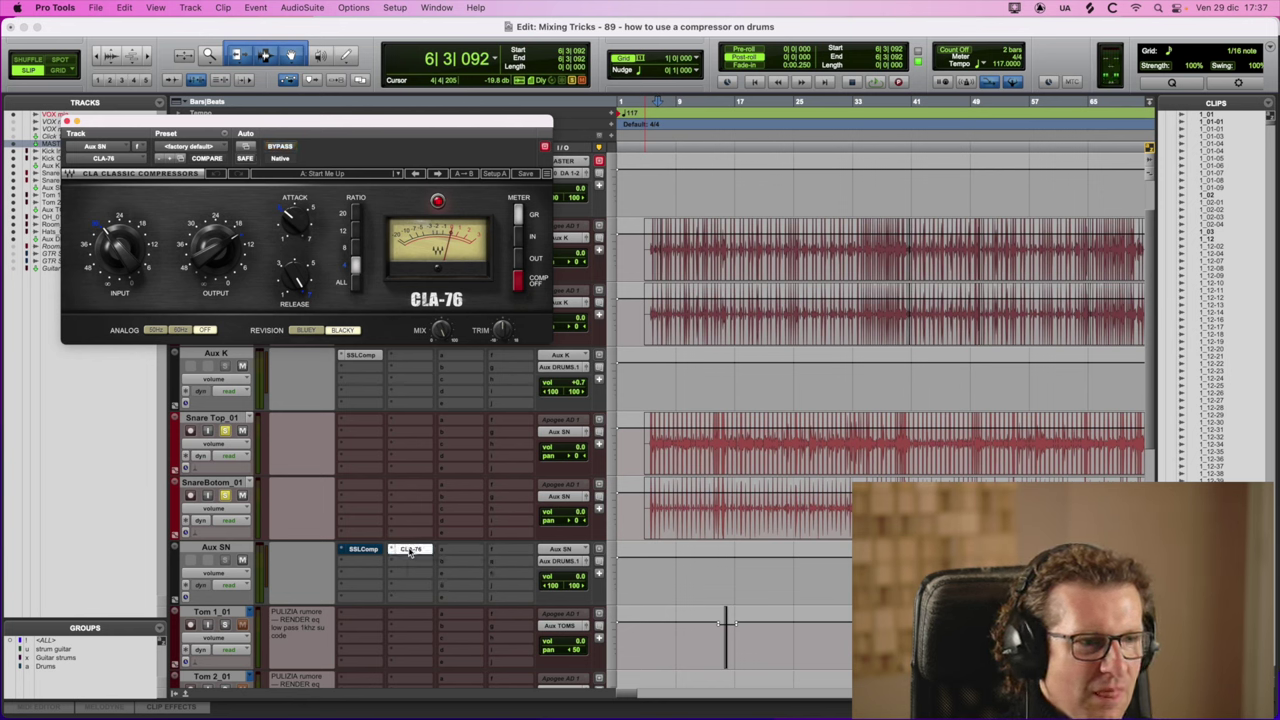
# Play the snares through the CLA-76, examine the RMS and peak levels in DigiCheck NG, return to Pro Tools and stop playback
pyautogui.press('space')
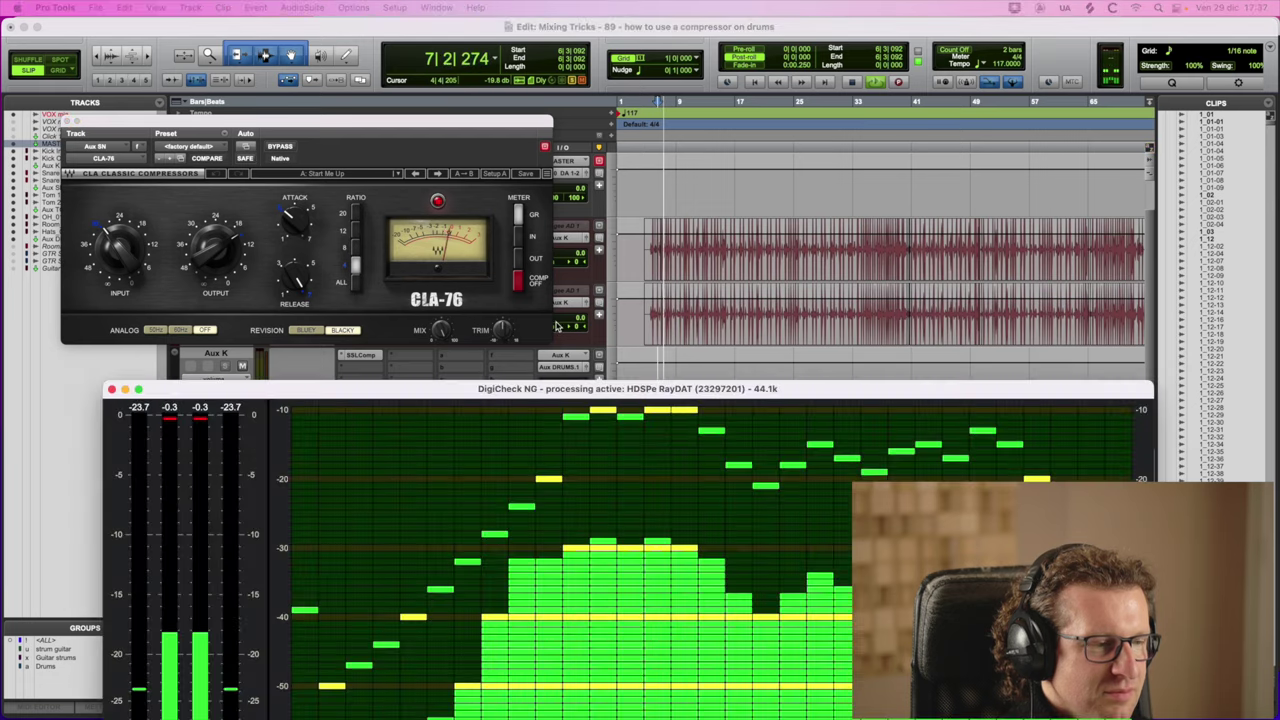
pyautogui.moveTo(548, 391); pyautogui.dragTo(562, 222)
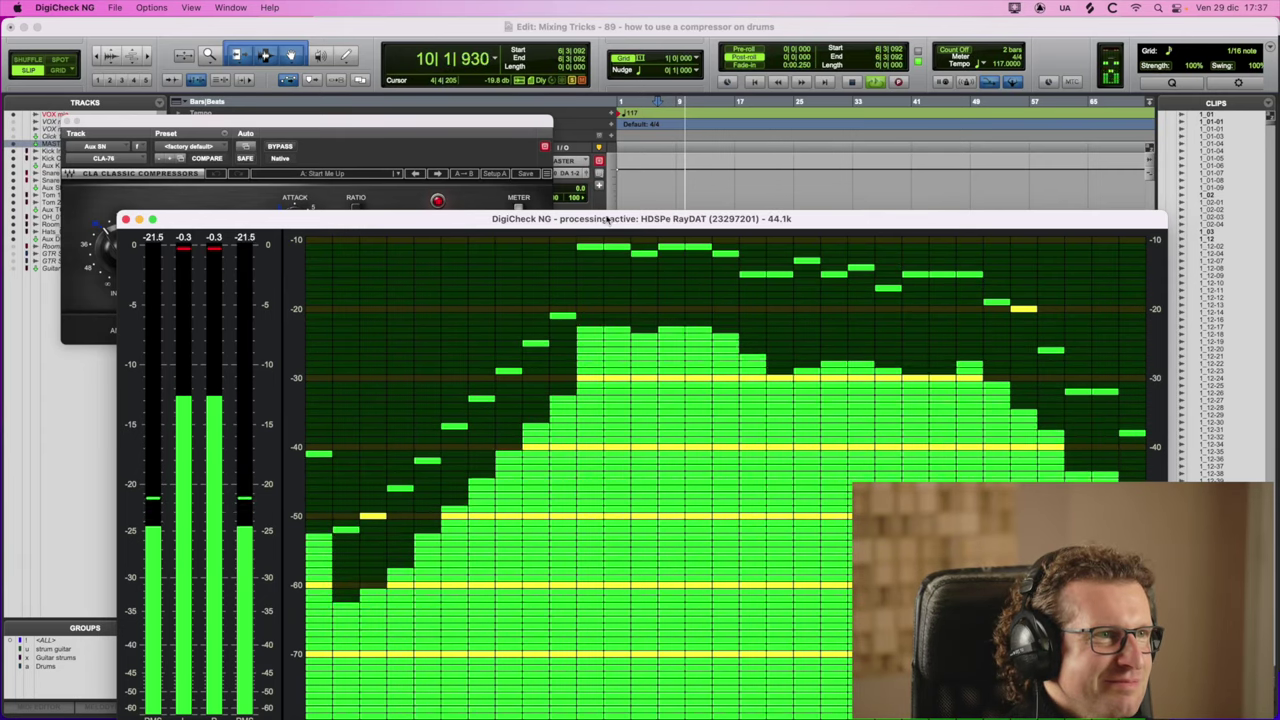
pyautogui.click(715, 191)
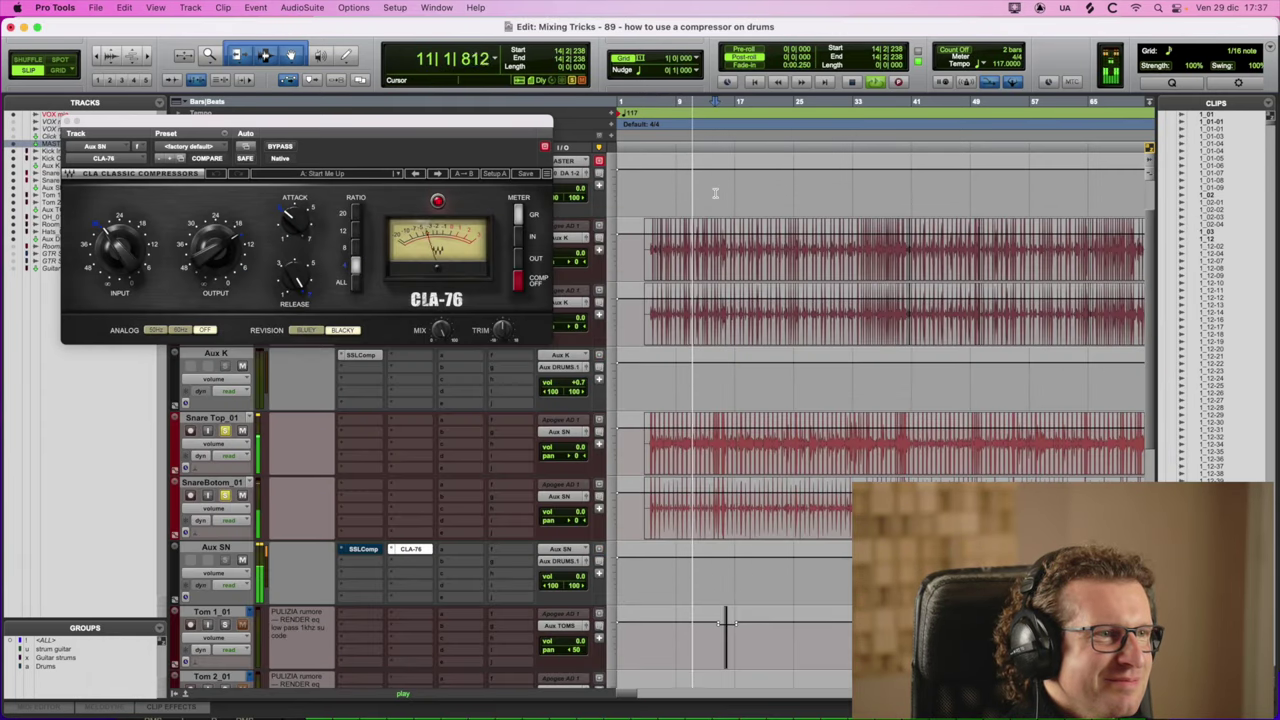
pyautogui.press('space')
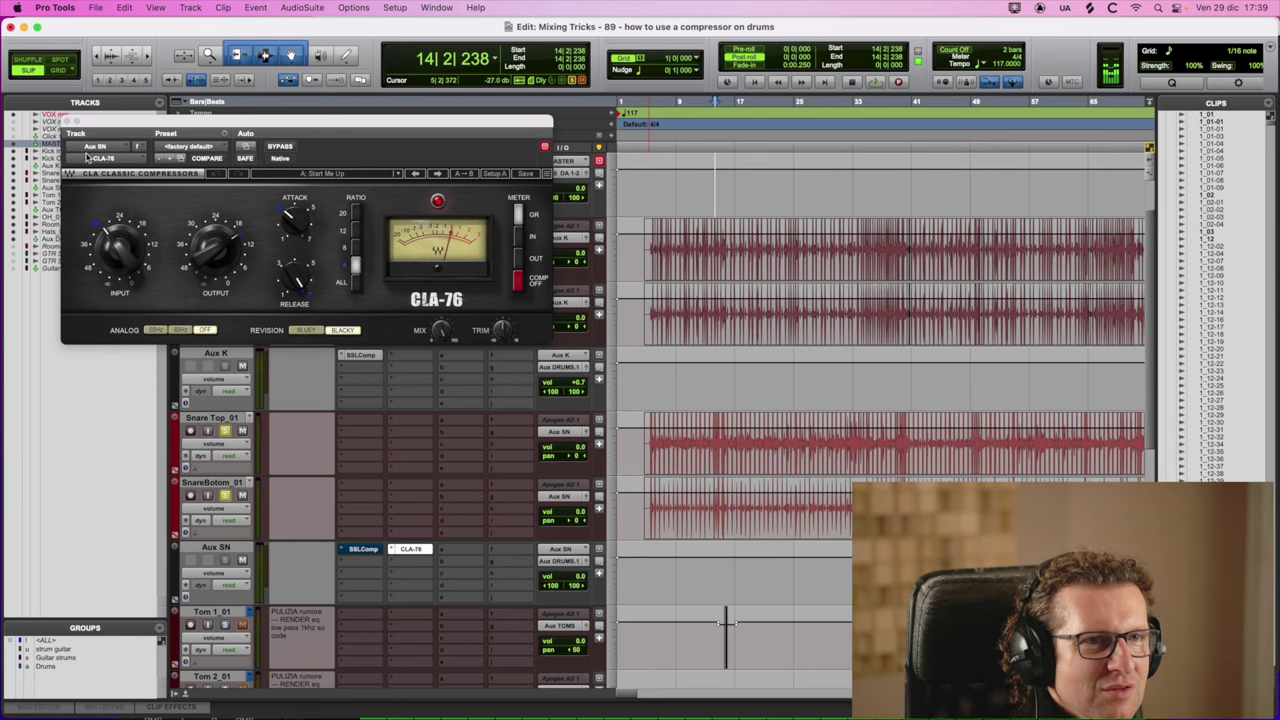
# Close the CLA-76 window and place the edit cursor at bar 6 with the snares unsoloed and the kick and snare compressors bypassed
pyautogui.click(68, 130)
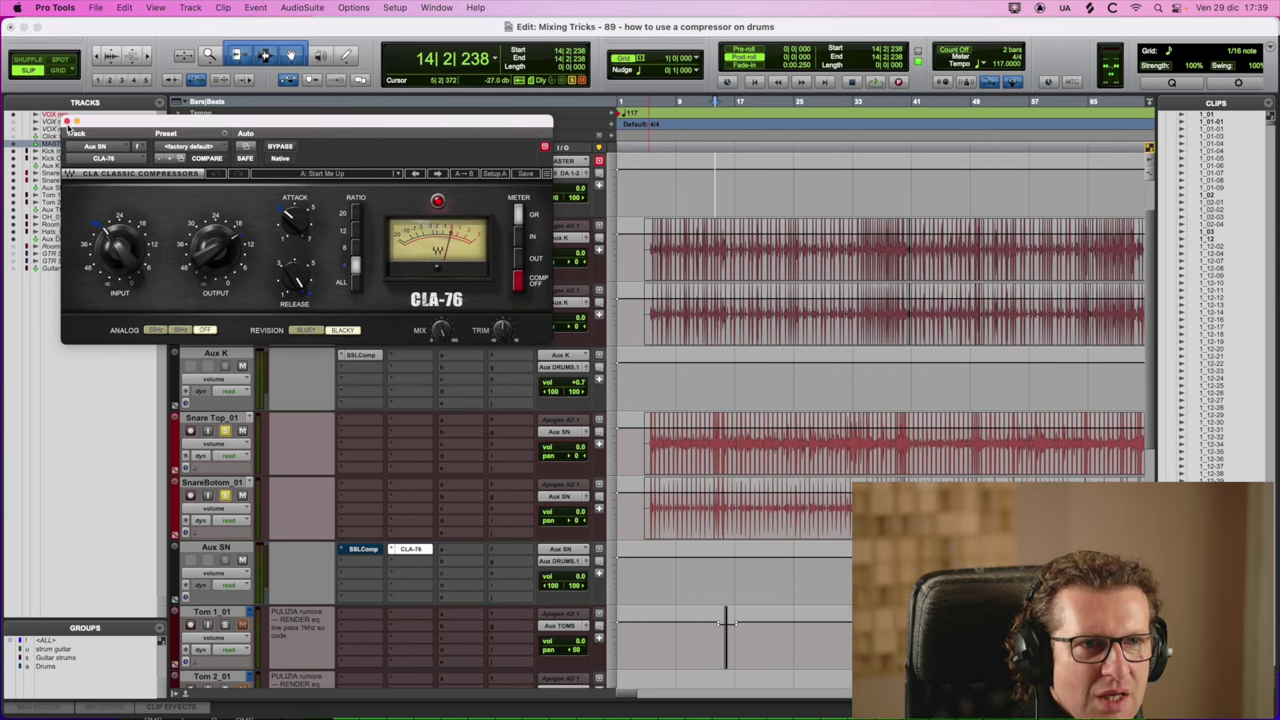
pyautogui.click(67, 122)
pyautogui.press('r')
pyautogui.press('r')
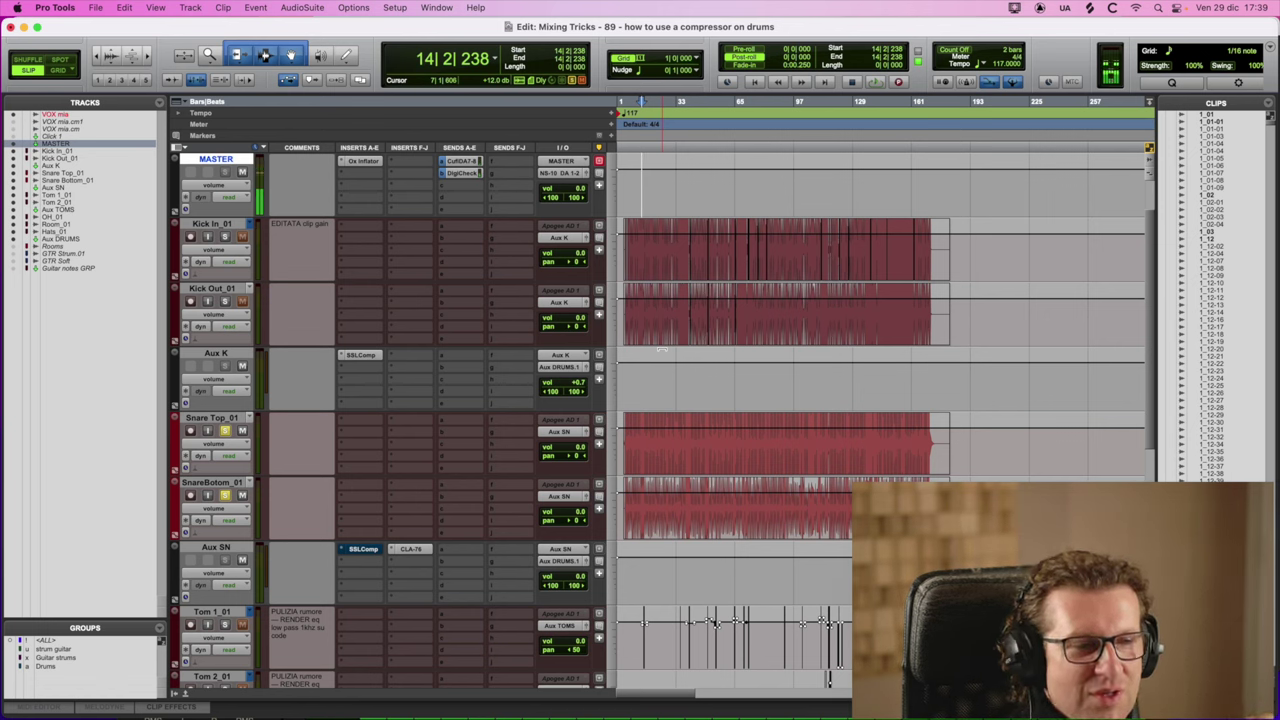
pyautogui.press('t')
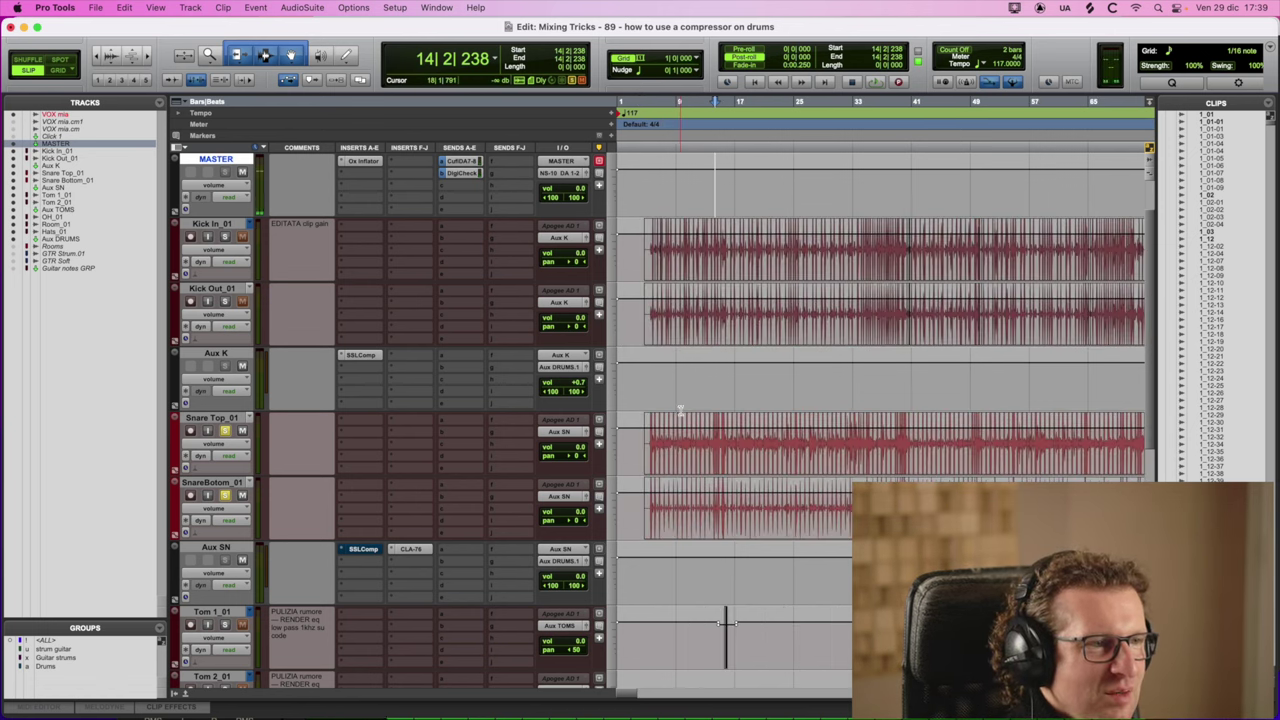
pyautogui.click(658, 372)
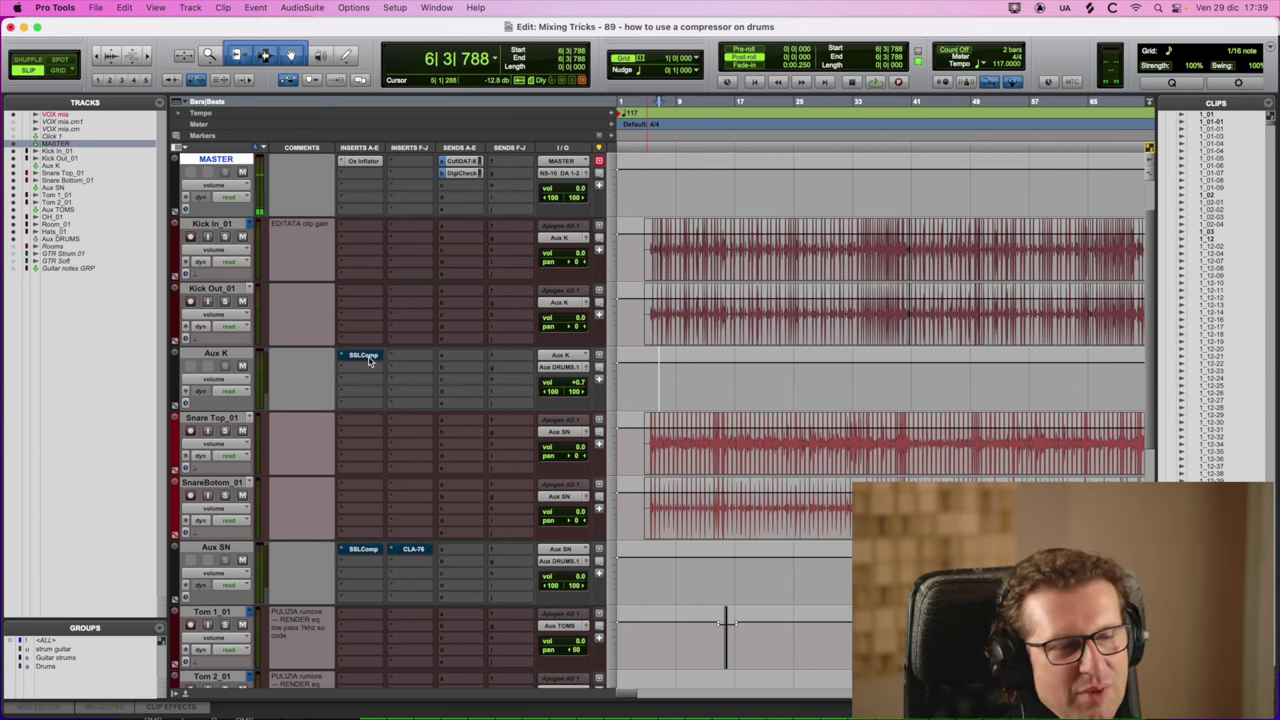
# Play the kick and snare from bar 6, comparing the Aux K SSLComp and the Aux SN CLA-76 bypassed and active
pyautogui.press('space')
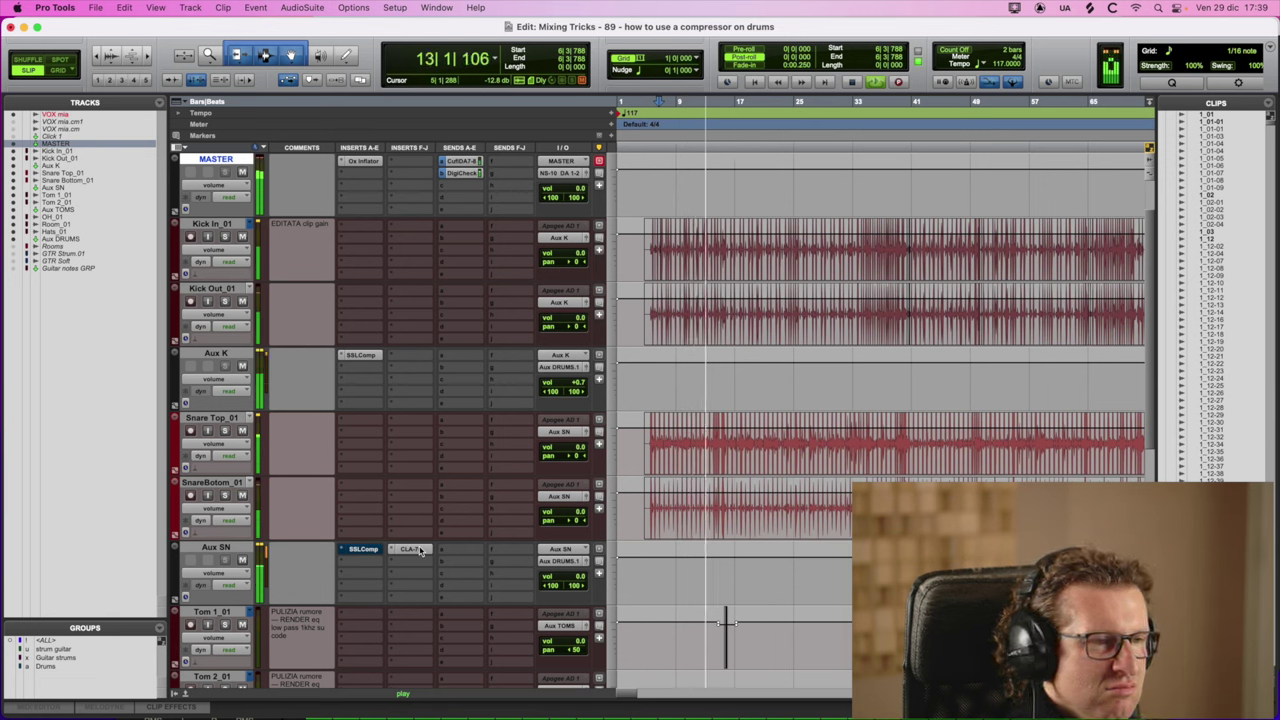
pyautogui.keyDown('super'); pyautogui.click(367, 358); pyautogui.keyUp('super')
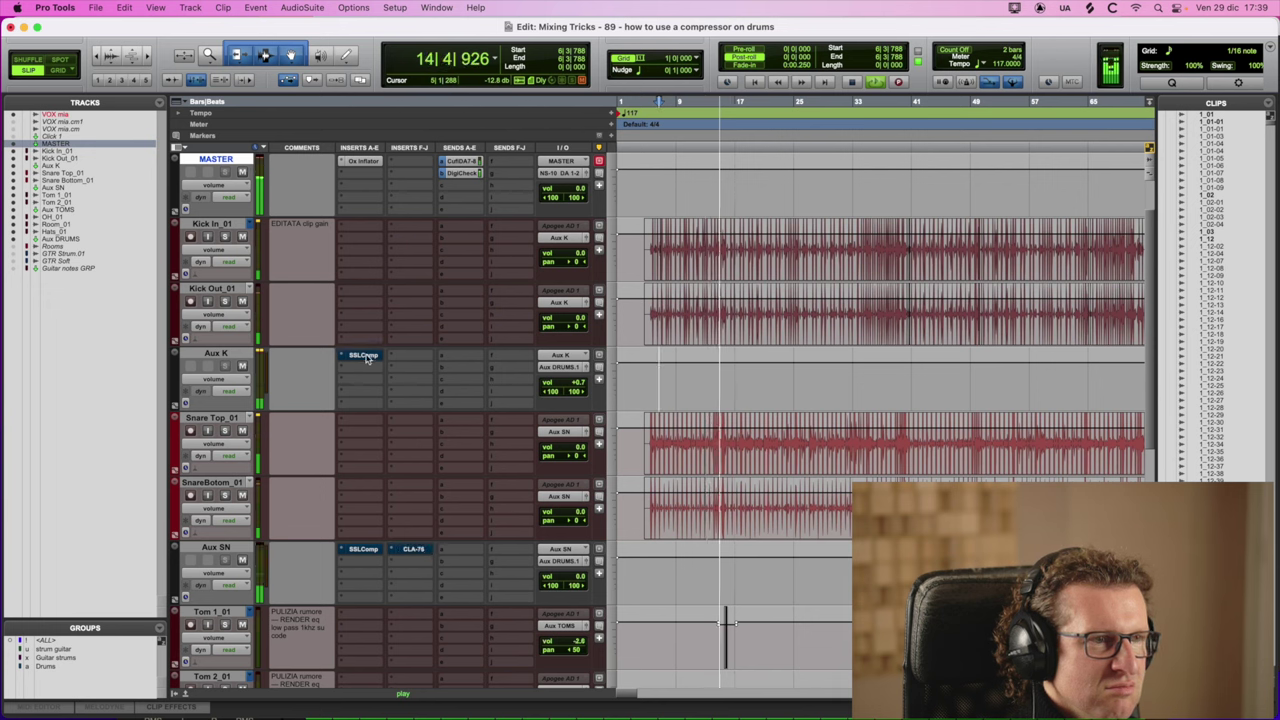
pyautogui.keyDown('super'); pyautogui.click(367, 358); pyautogui.keyUp('super')
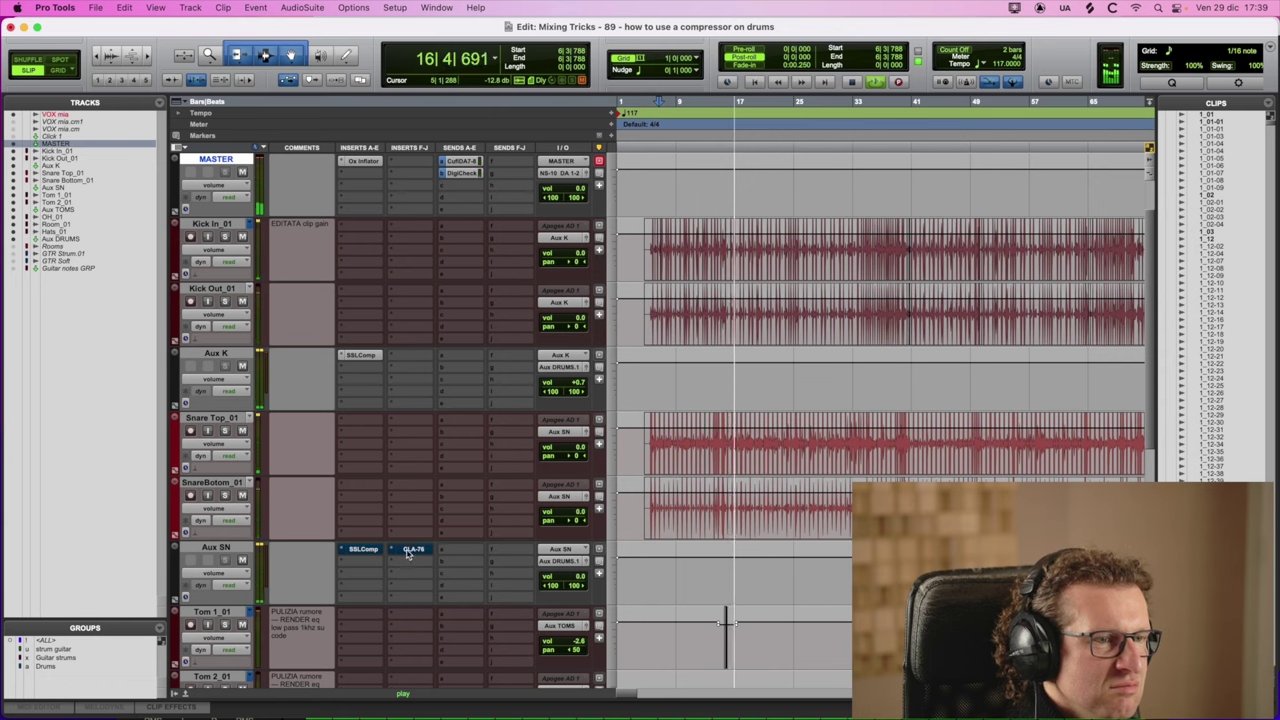
pyautogui.click(368, 356)
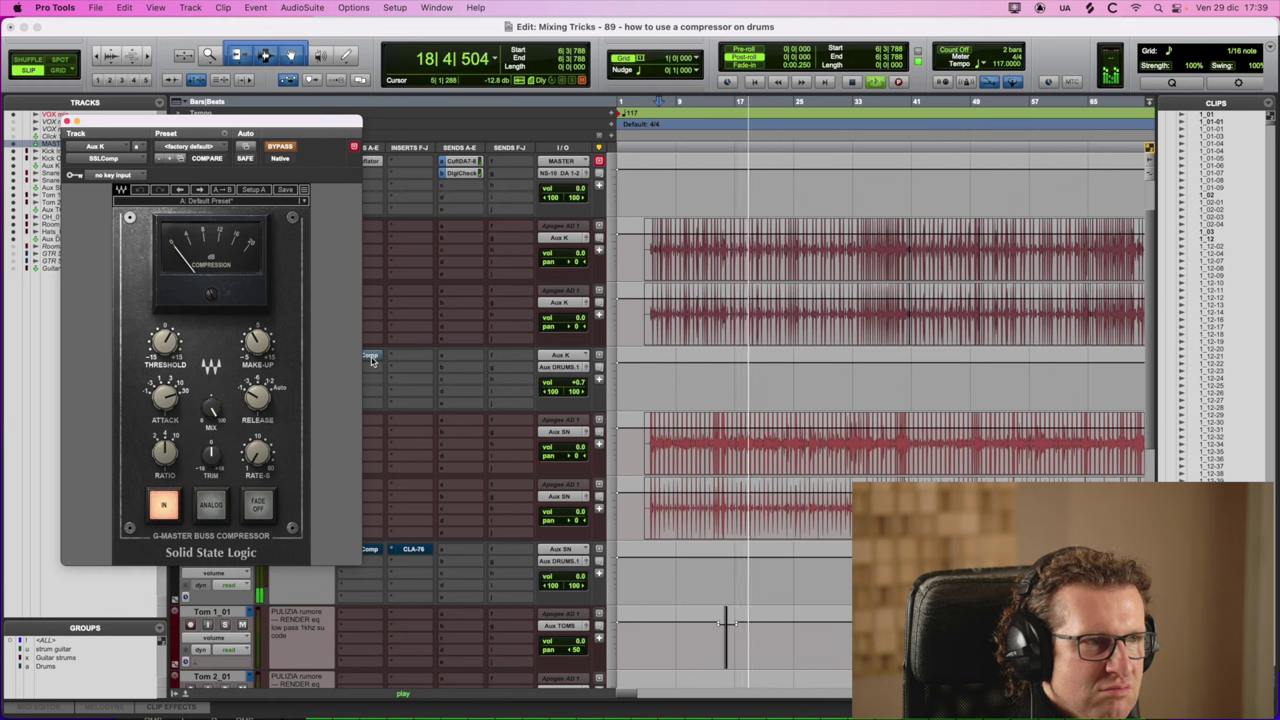
pyautogui.click(418, 550)
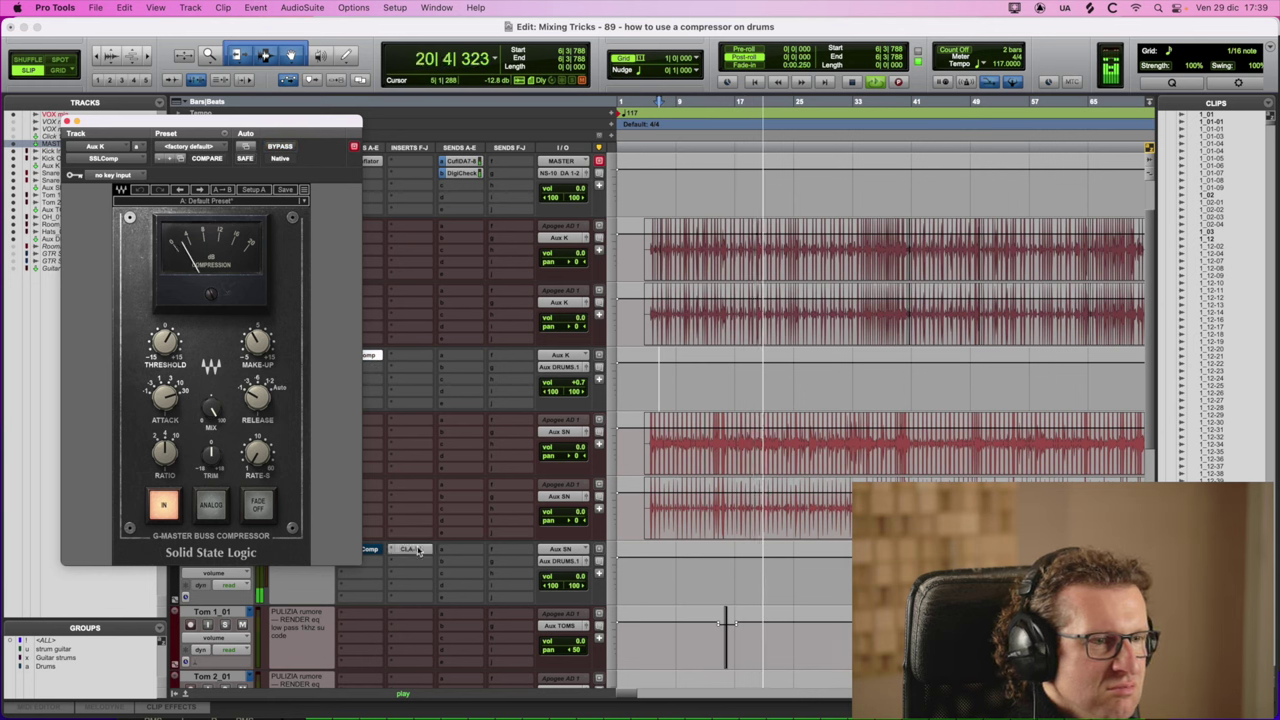
pyautogui.click(67, 121)
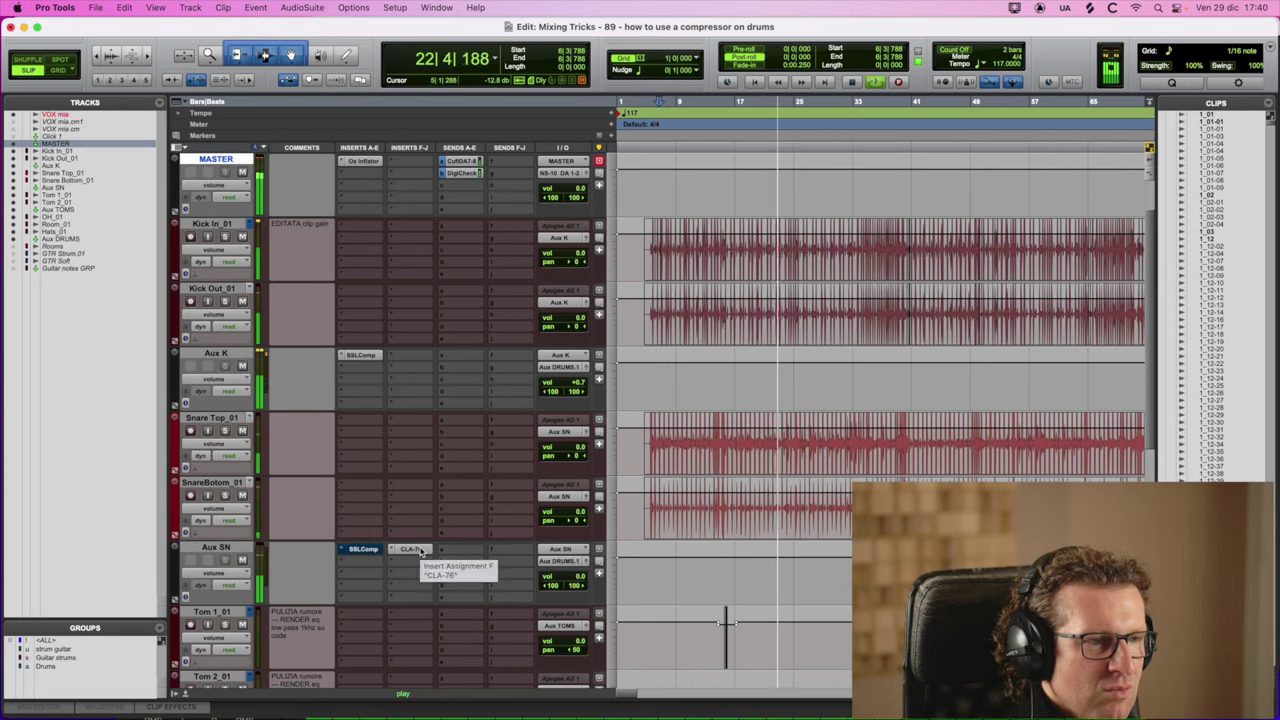
pyautogui.click(420, 551)
# Compare the Aux SN SSLComp bypassed and active with the CLA-76 bypassed, leave the SSLComp on, stop playback and close its window
pyautogui.click(366, 550)
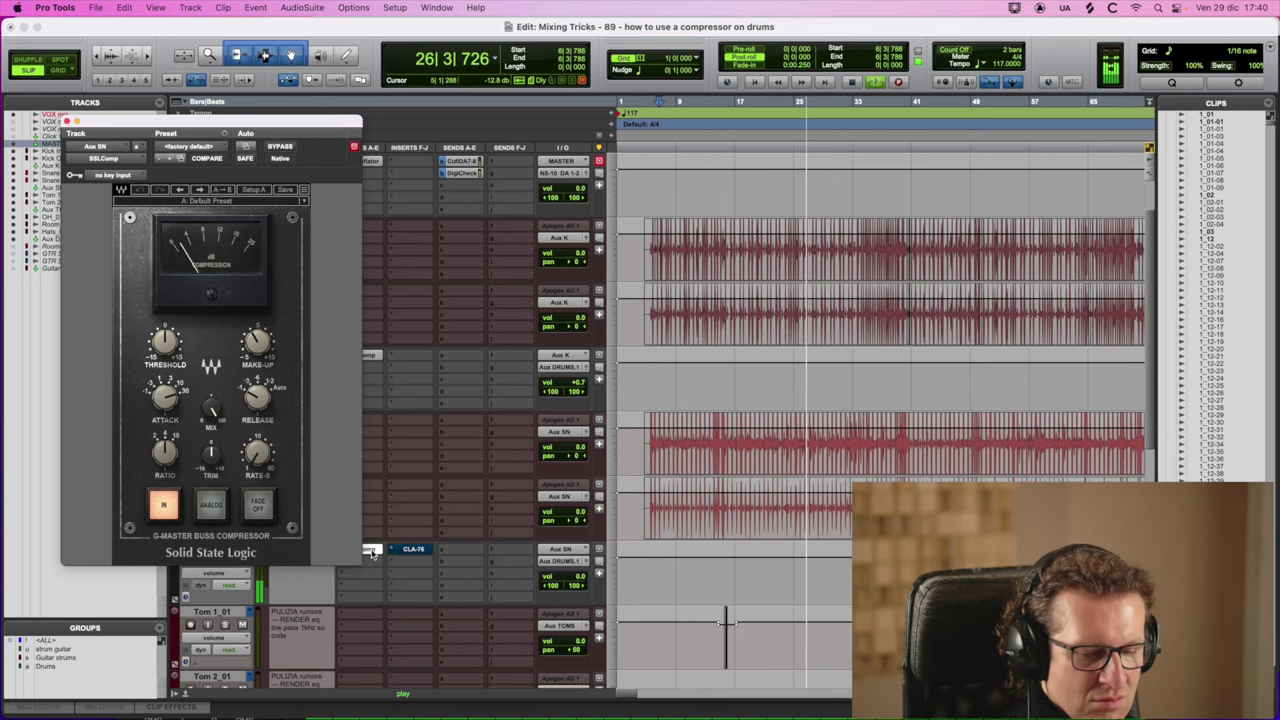
pyautogui.keyDown('super'); pyautogui.click(371, 550); pyautogui.keyUp('super')
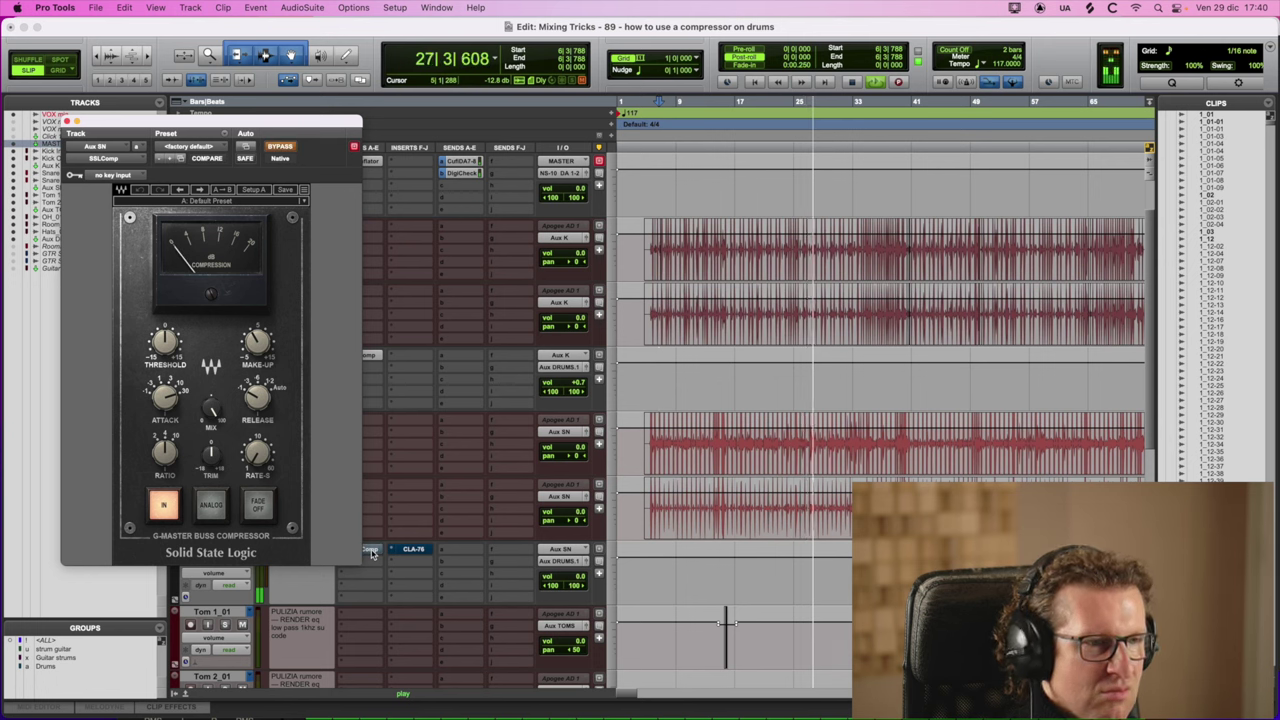
pyautogui.keyDown('super'); pyautogui.click(371, 551); pyautogui.keyUp('super')
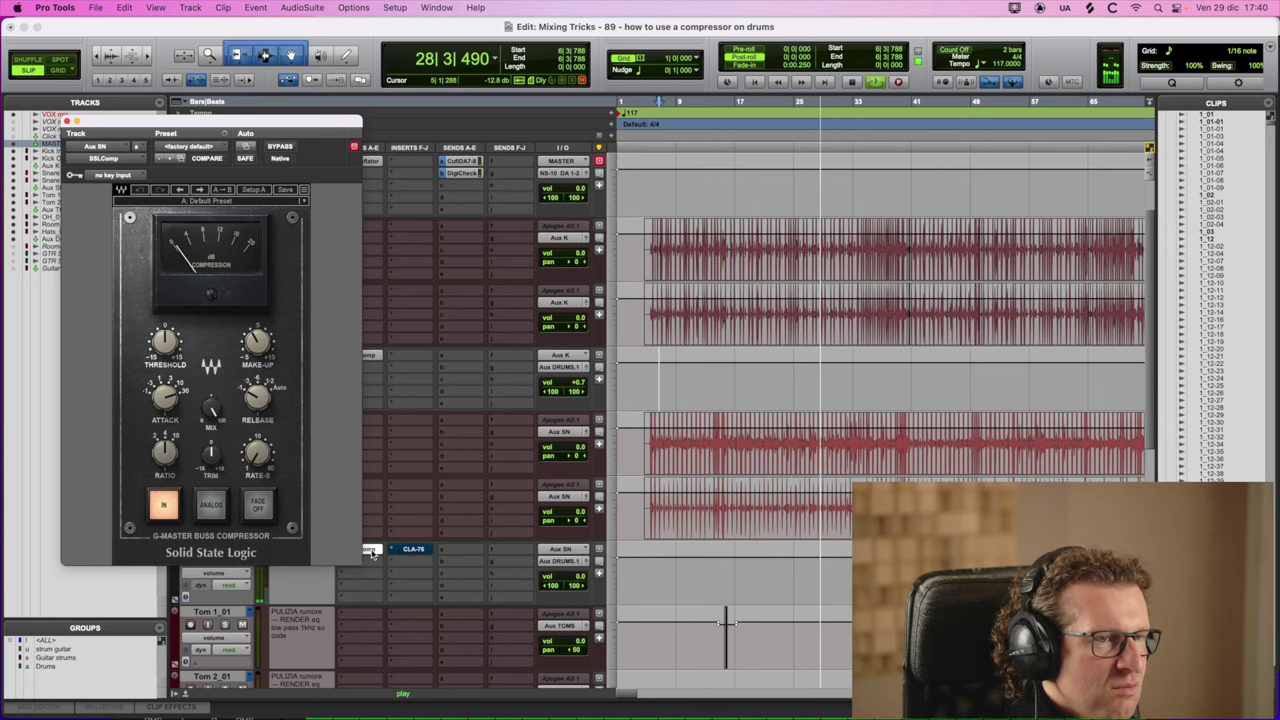
pyautogui.press('space')
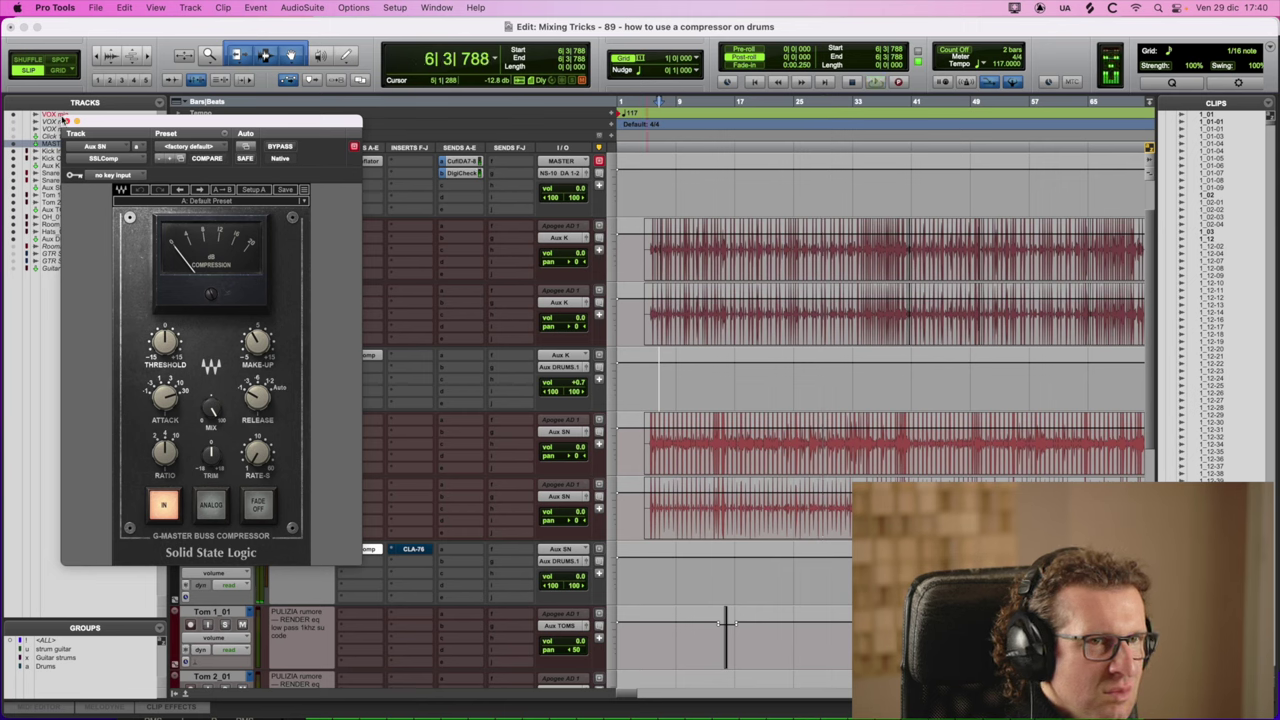
pyautogui.click(66, 121)
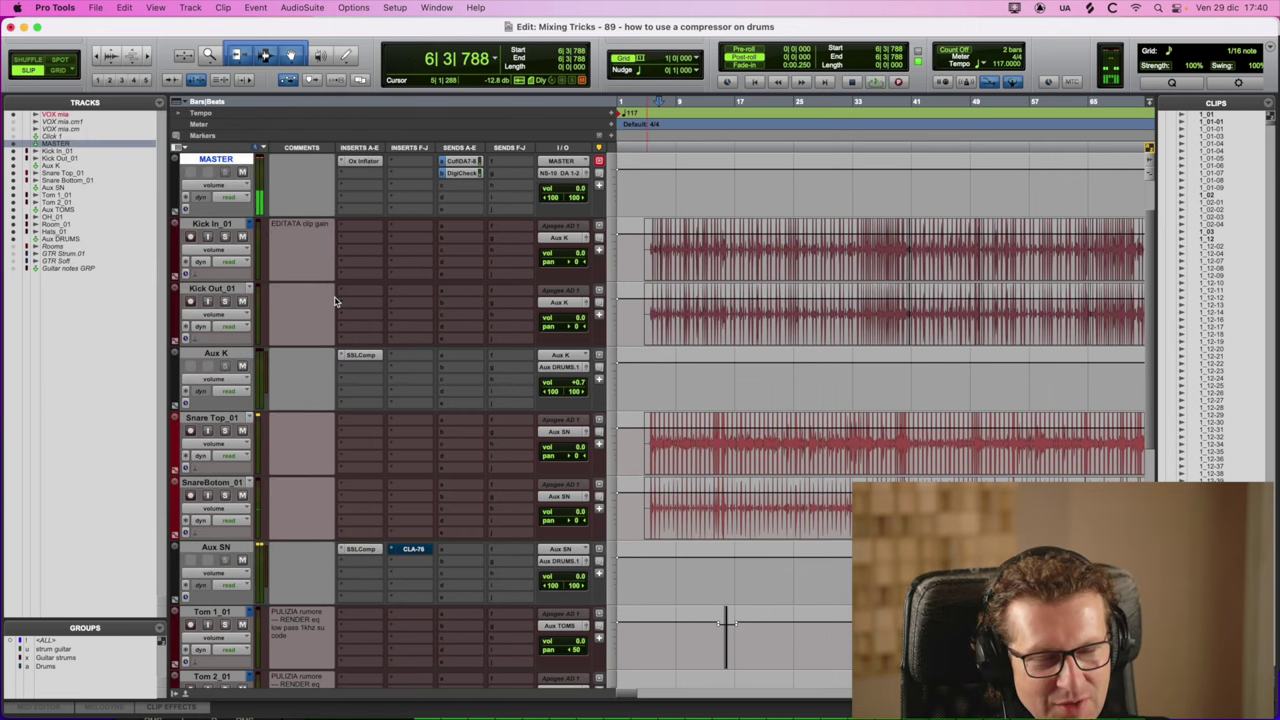
# Review the Aux K SSLComp and the Aux SN CLA-76 settings, and close the plug-in window
pyautogui.click(360, 355)
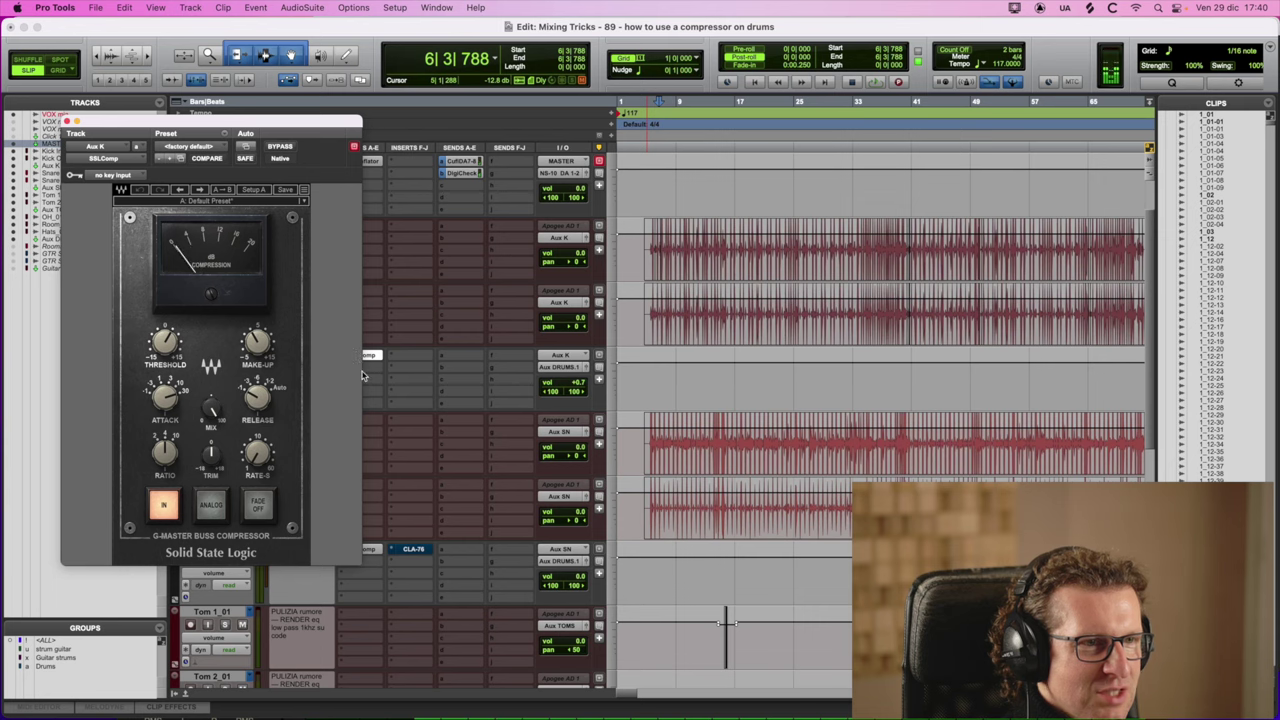
pyautogui.click(410, 550)
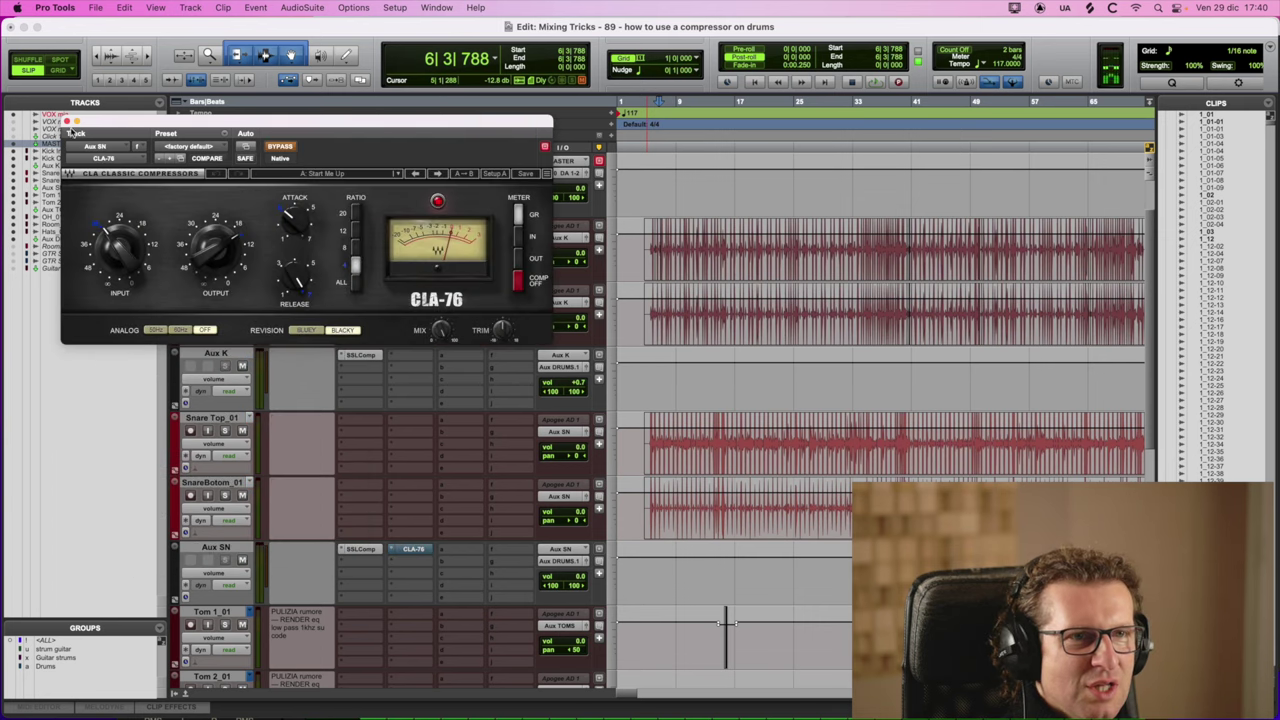
pyautogui.click(67, 122)
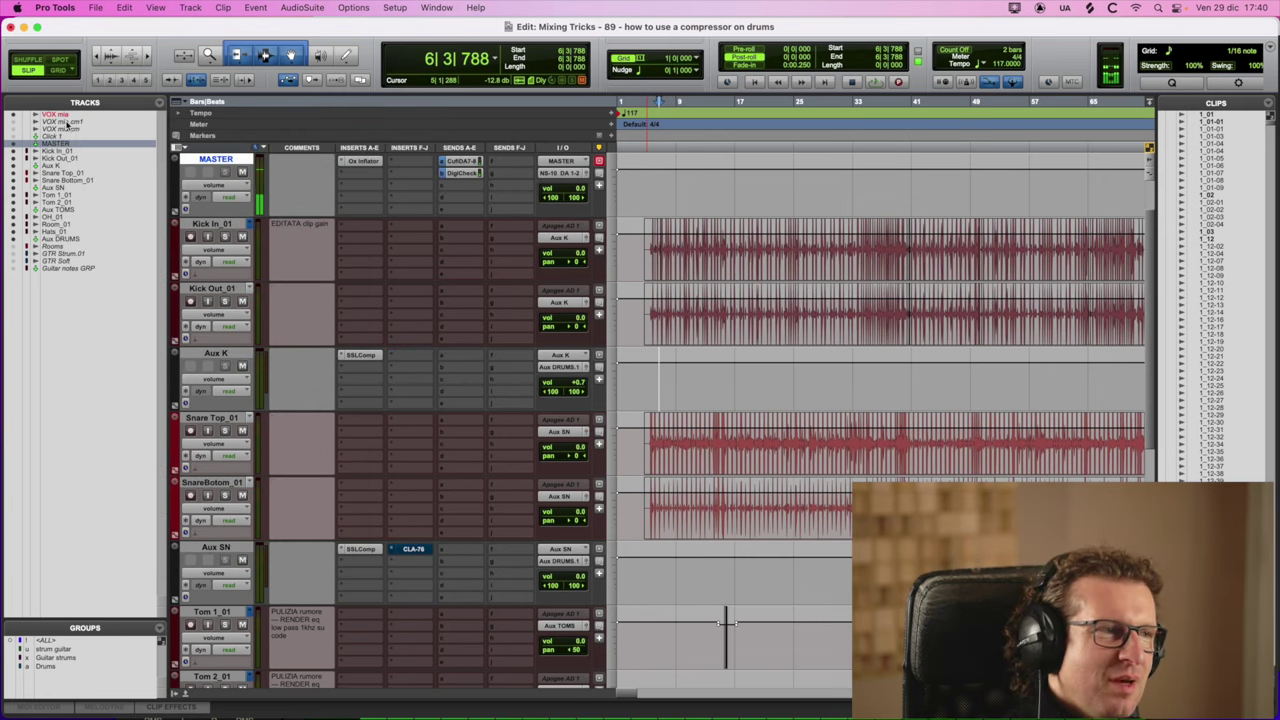